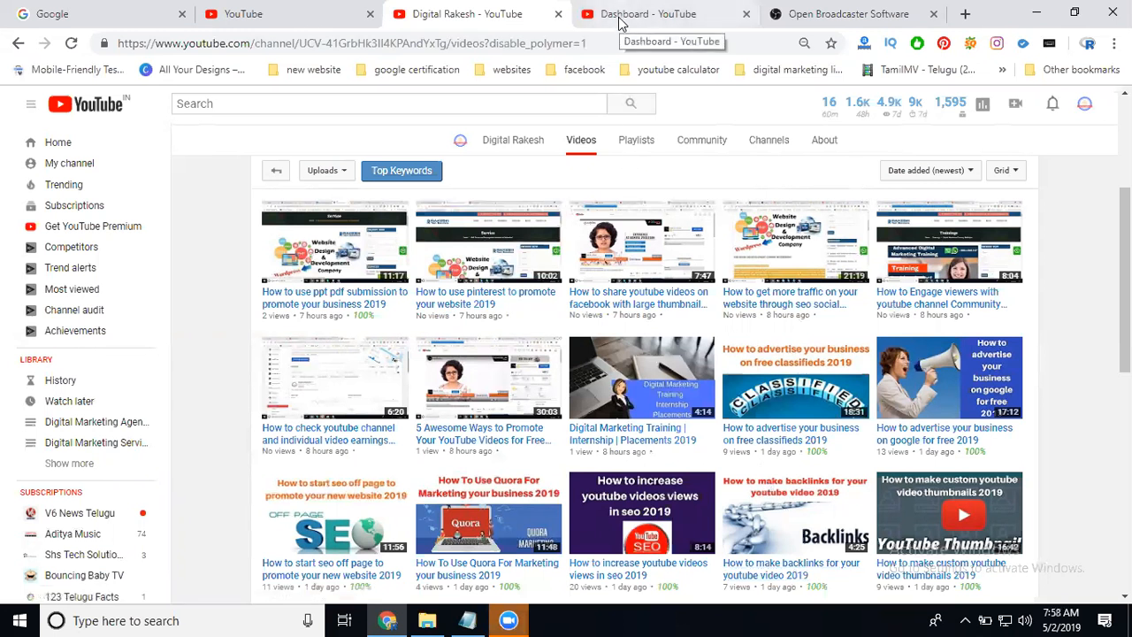
- Open the Live Streaming "Stream now" page from the channel's Creator Studio dashboard
scroll(579, 91, up, 3)
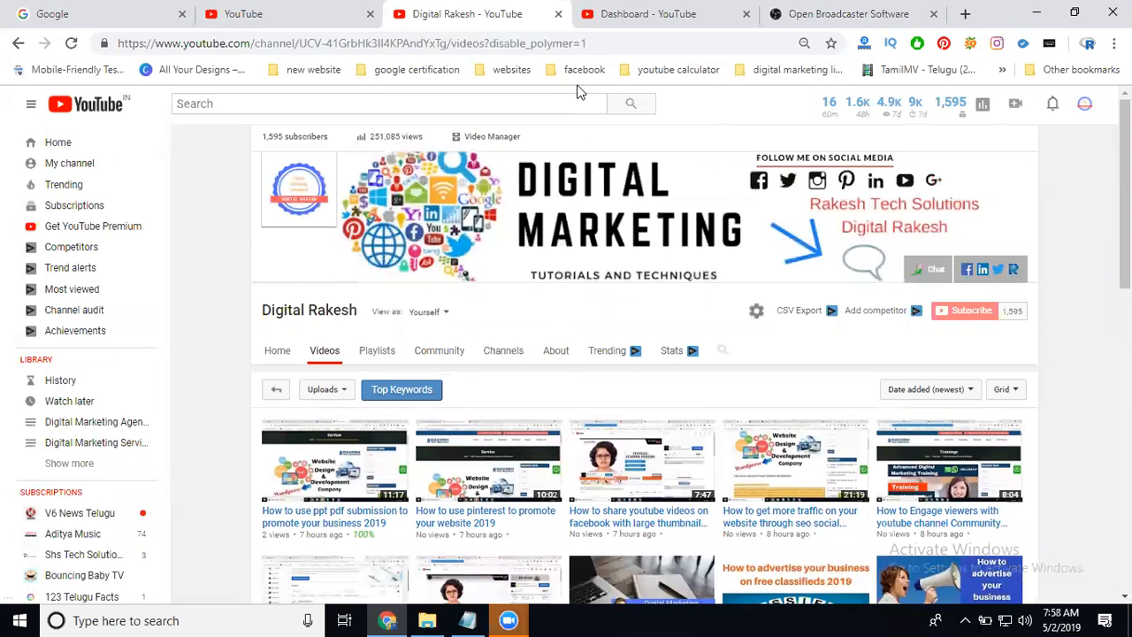
click(648, 13)
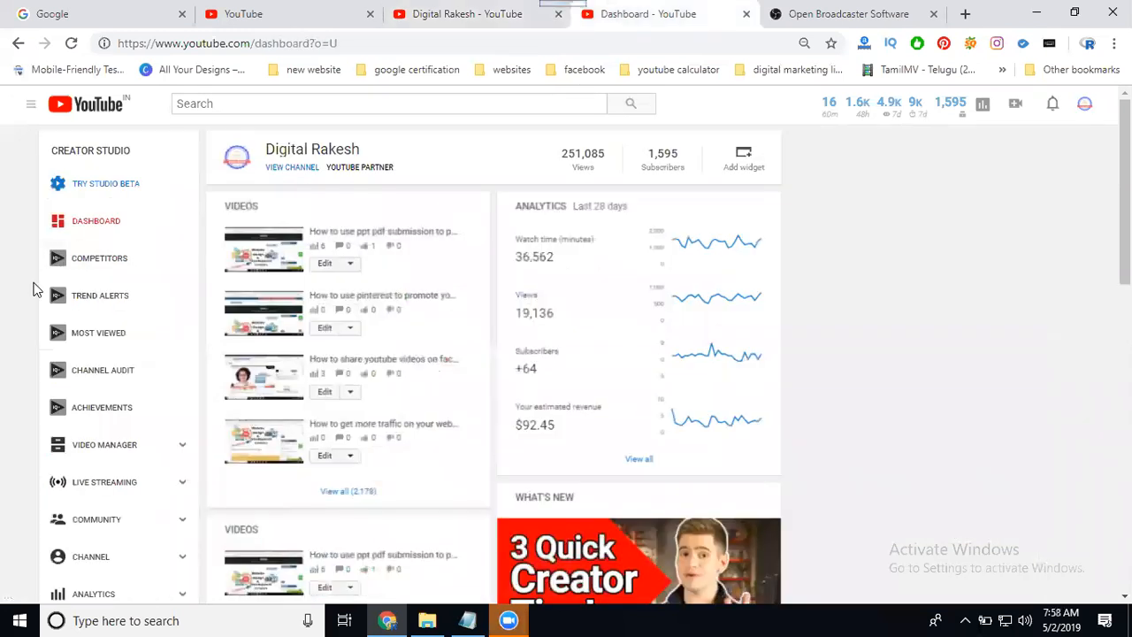
scroll(48, 306, down, 3)
click(107, 243)
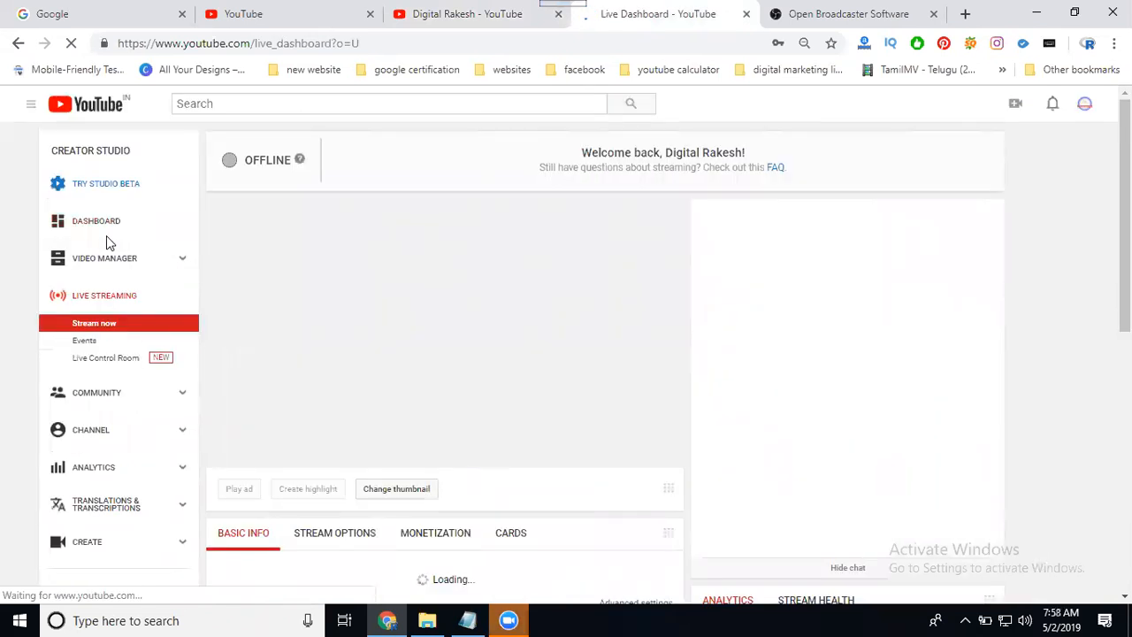
- Review the live stream's basic info, stream options, monetization and cards settings on the live dashboard
scroll(662, 292, down, 4)
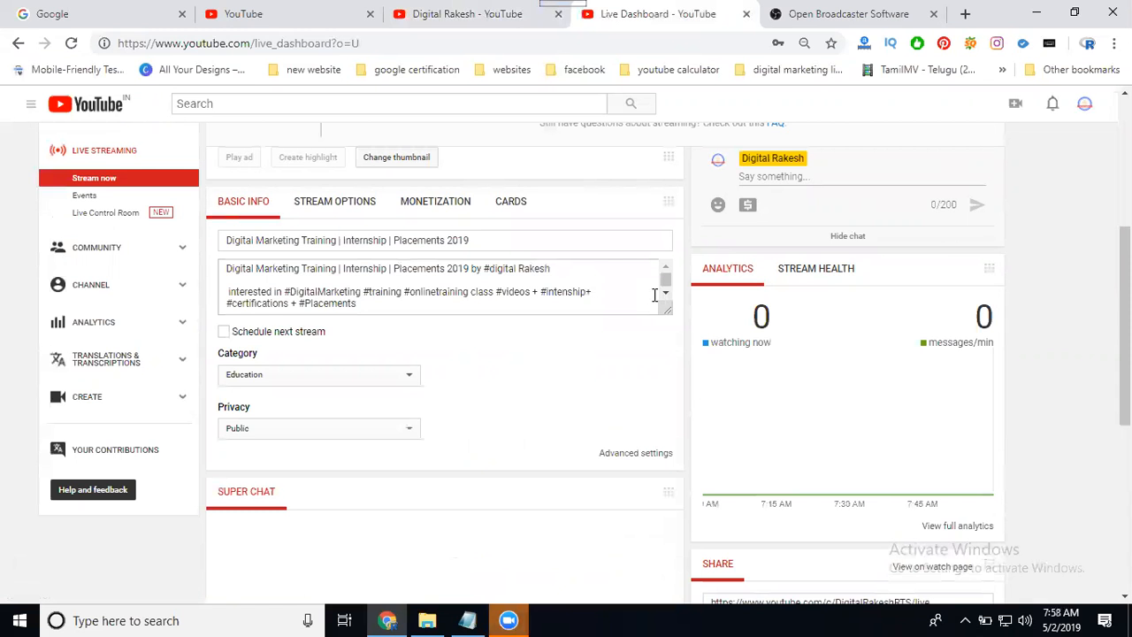
click(317, 210)
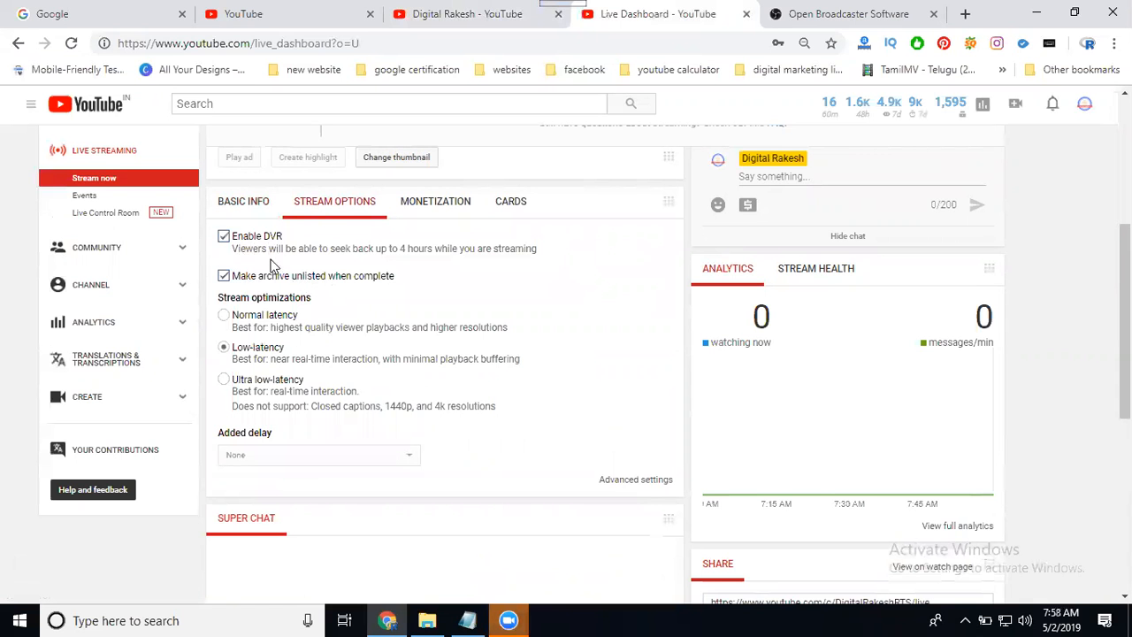
click(416, 202)
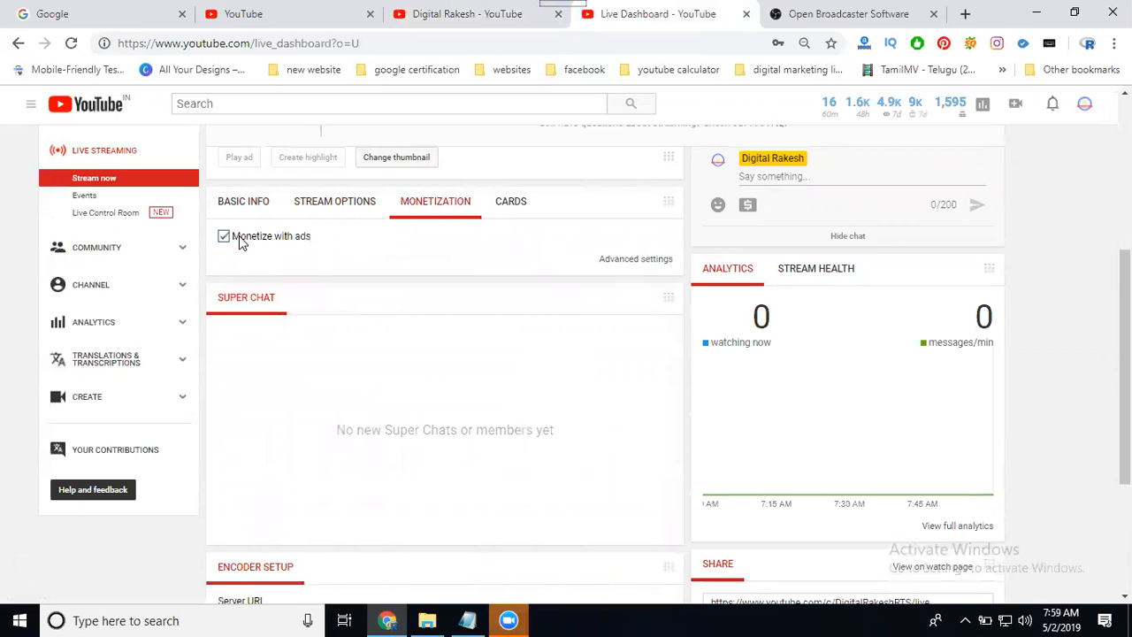
click(502, 206)
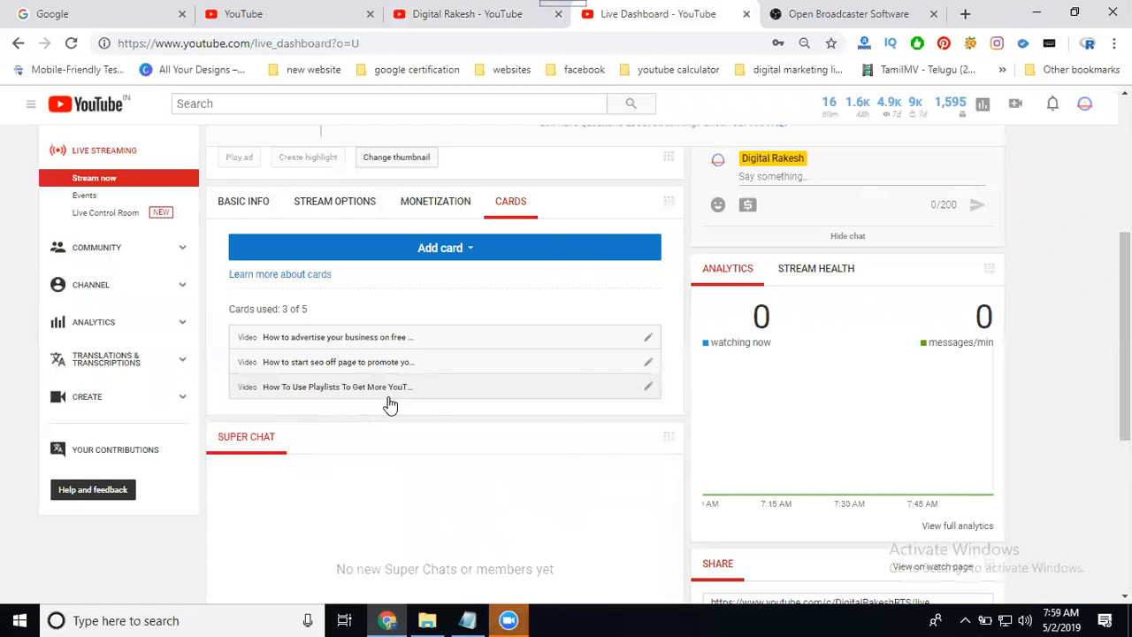
scroll(385, 367, up, 2)
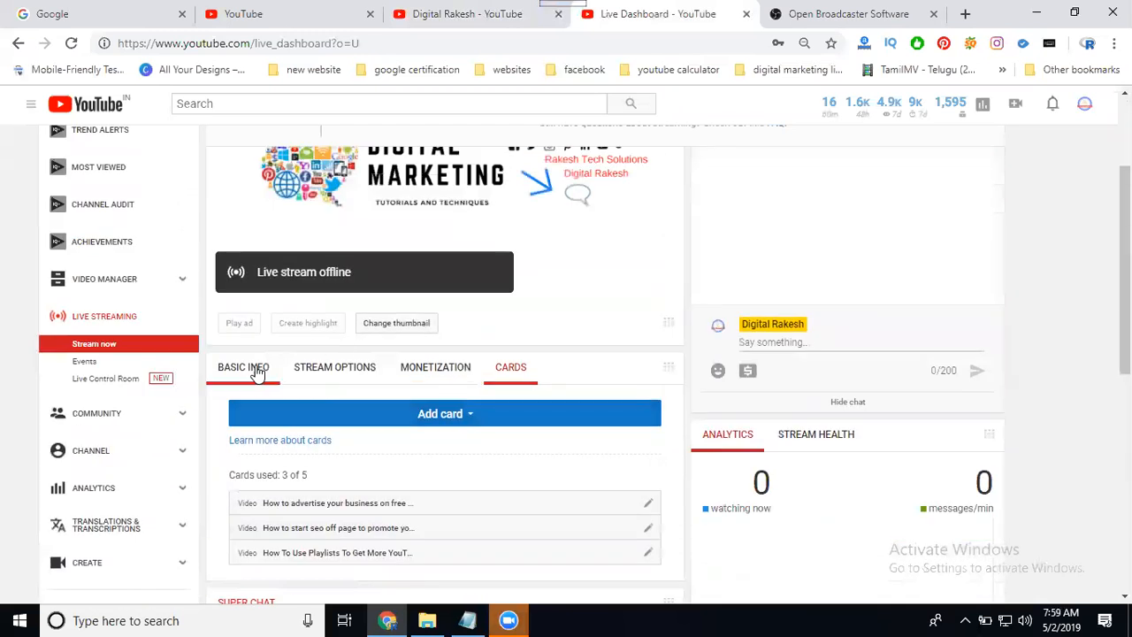
click(257, 371)
scroll(548, 374, down, 2)
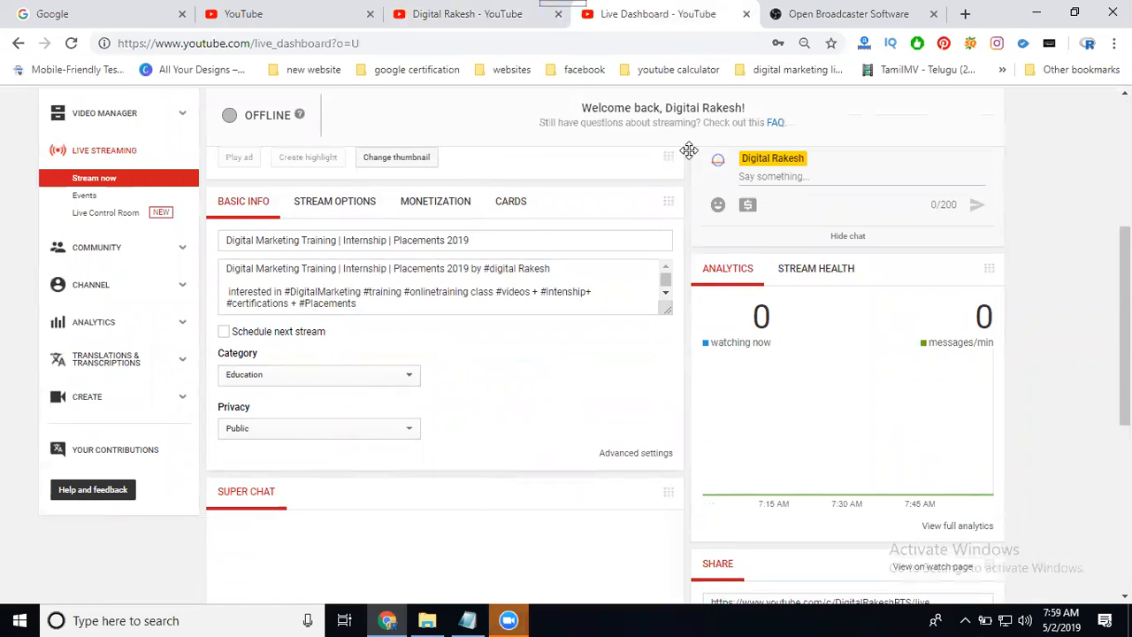
- Check the OBS Studio download page and recheck the stream options and basic info on the live dashboard
click(812, 14)
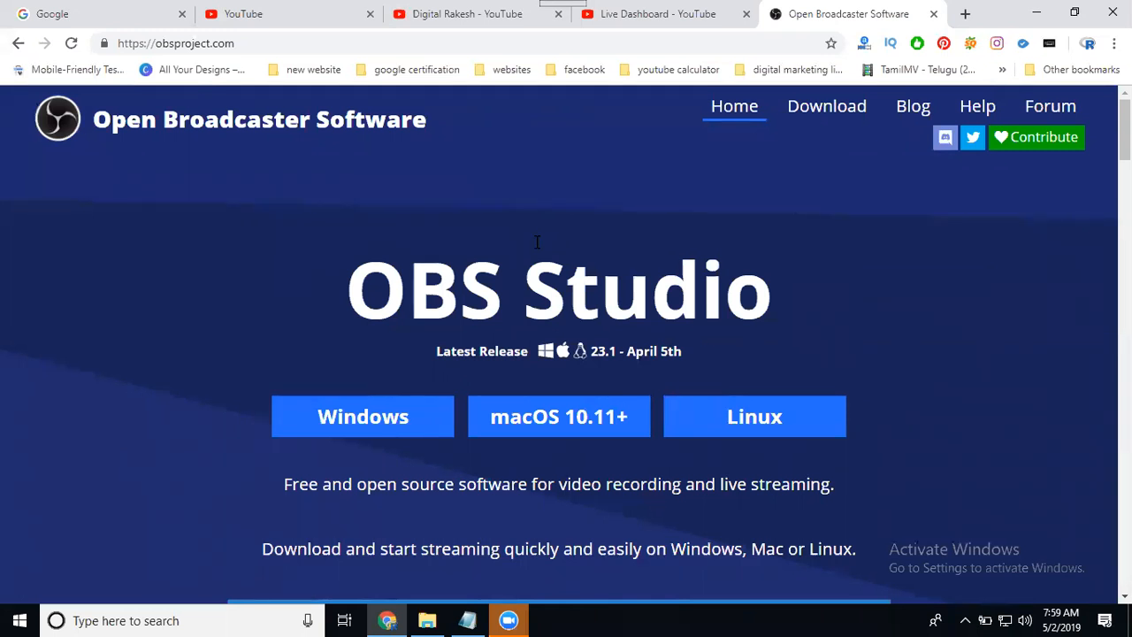
click(464, 16)
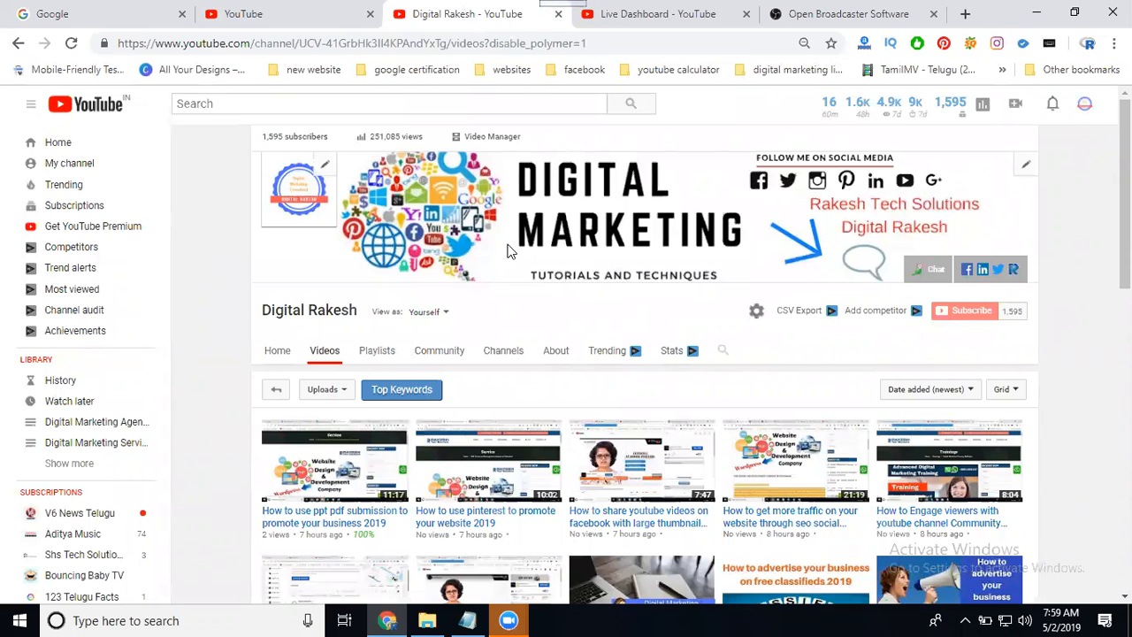
click(626, 14)
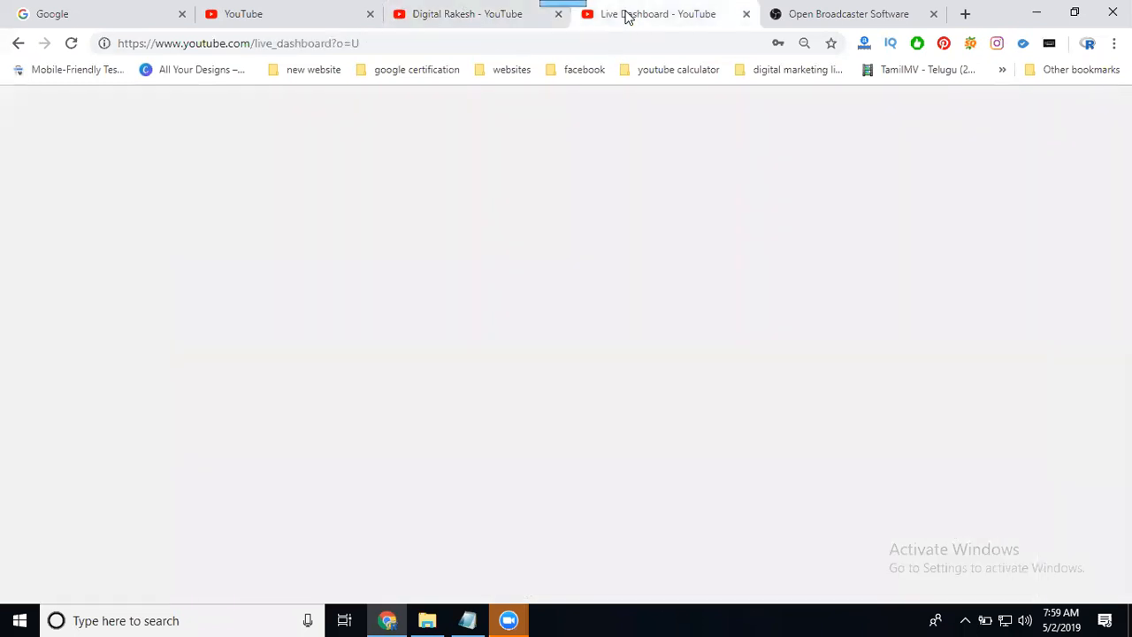
click(335, 202)
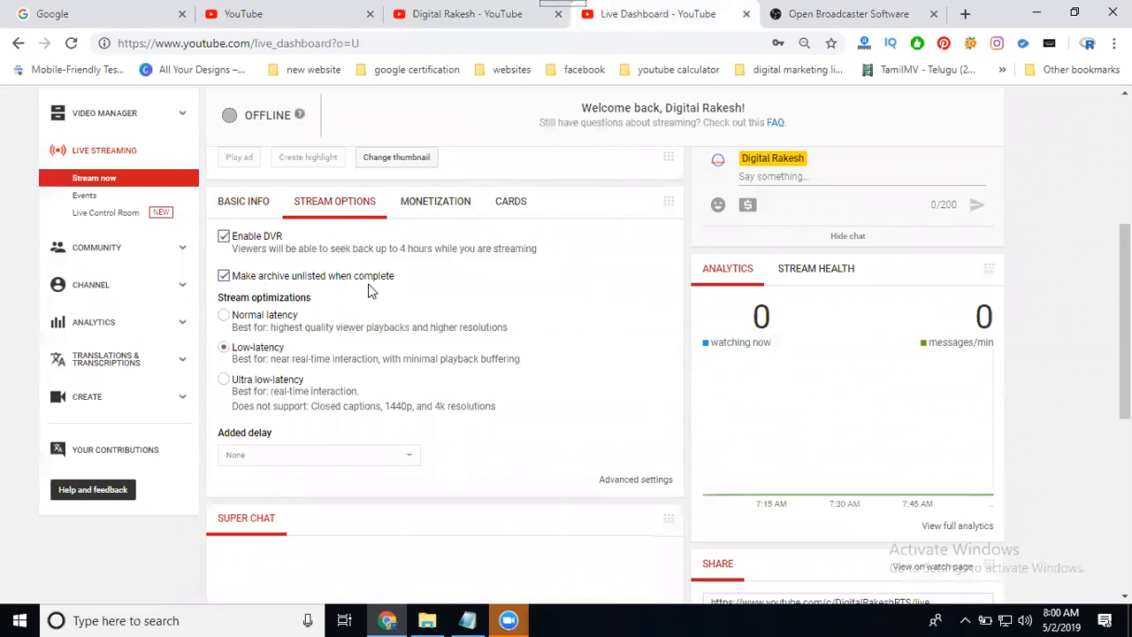
click(247, 205)
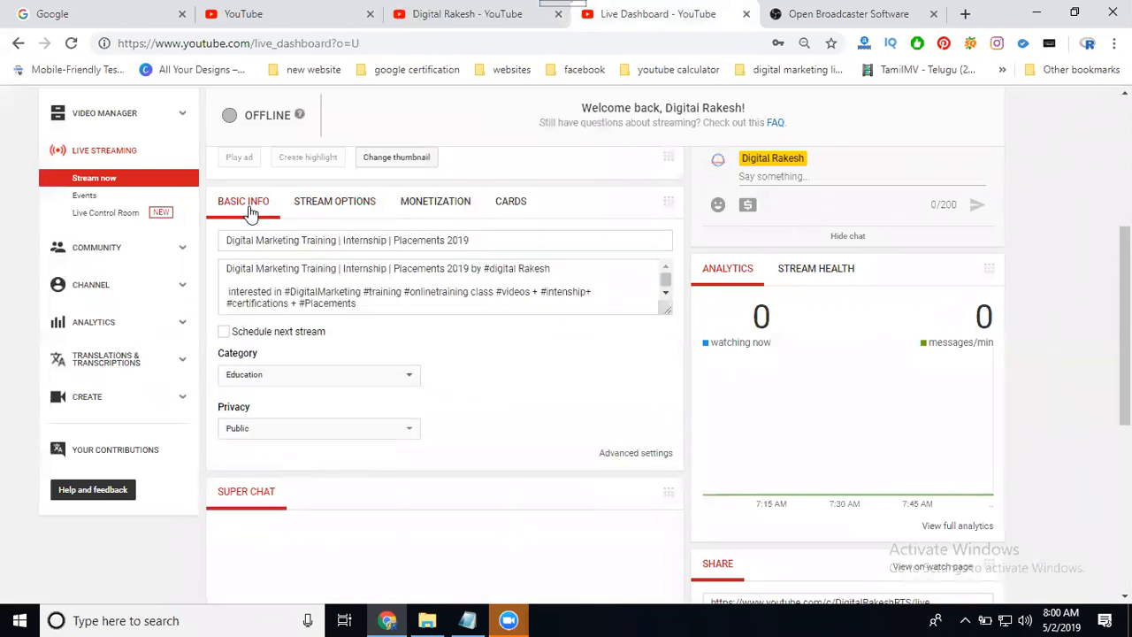
- Look over the Live Control Room's new stream form, keeping its monetization choice at "Monetize in all countries"
click(97, 200)
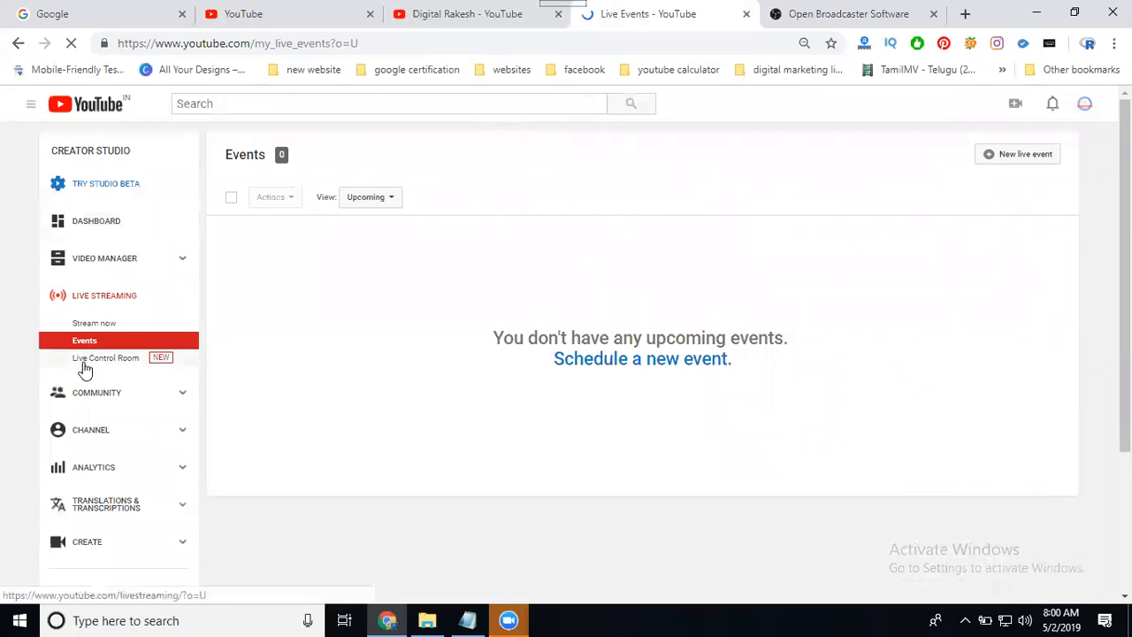
click(85, 365)
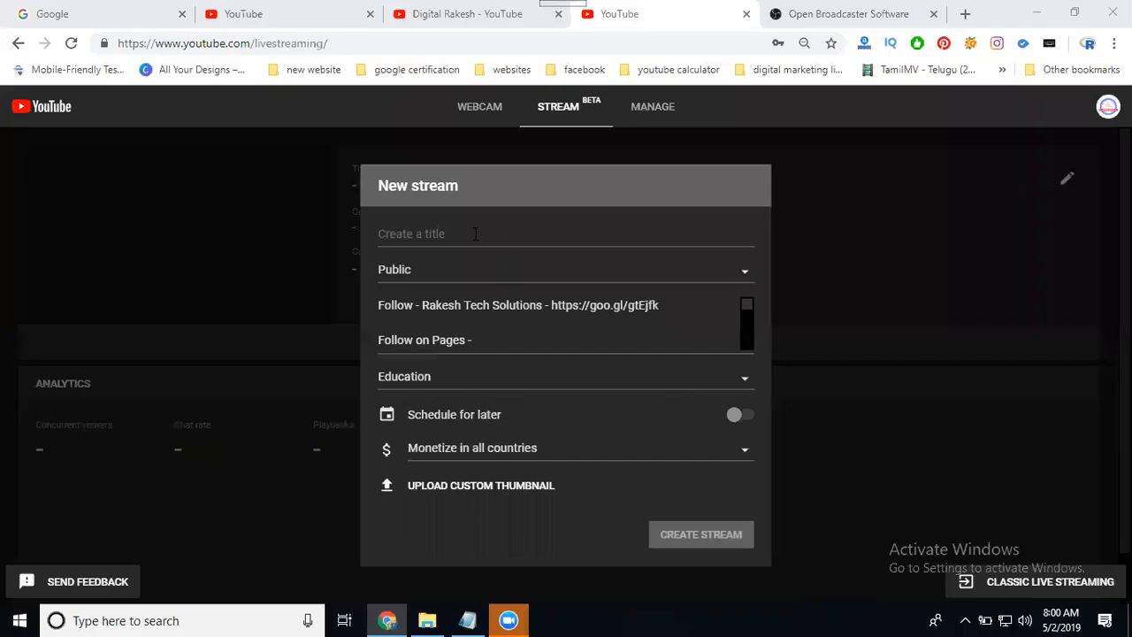
click(476, 453)
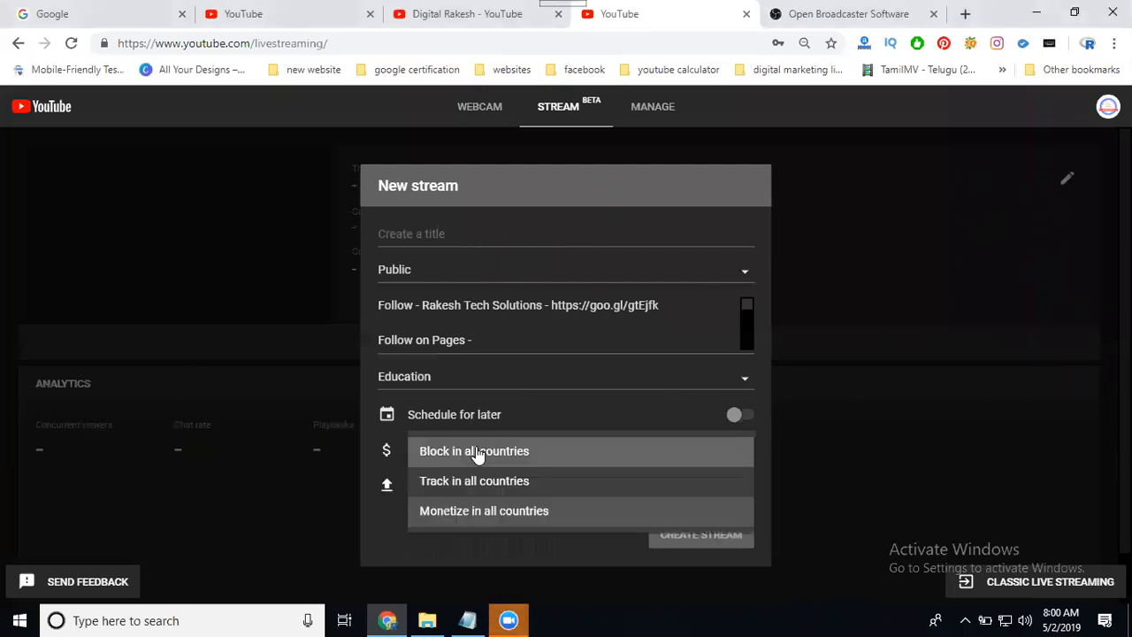
click(476, 513)
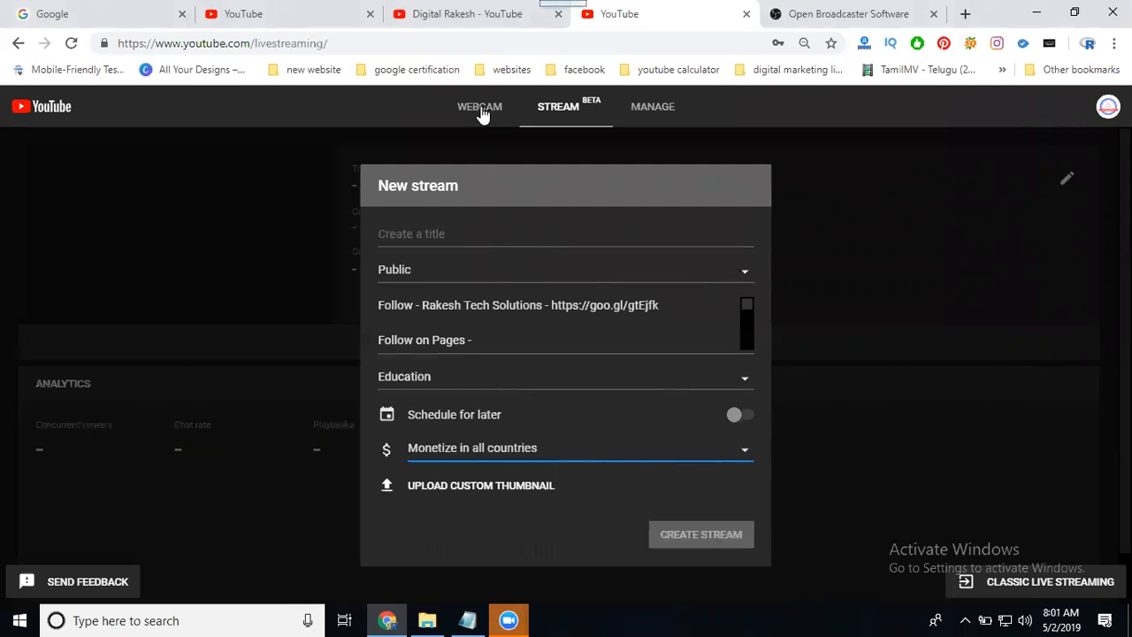
- View the page for managing live and scheduled streams and go back to the classic live dashboard
click(643, 109)
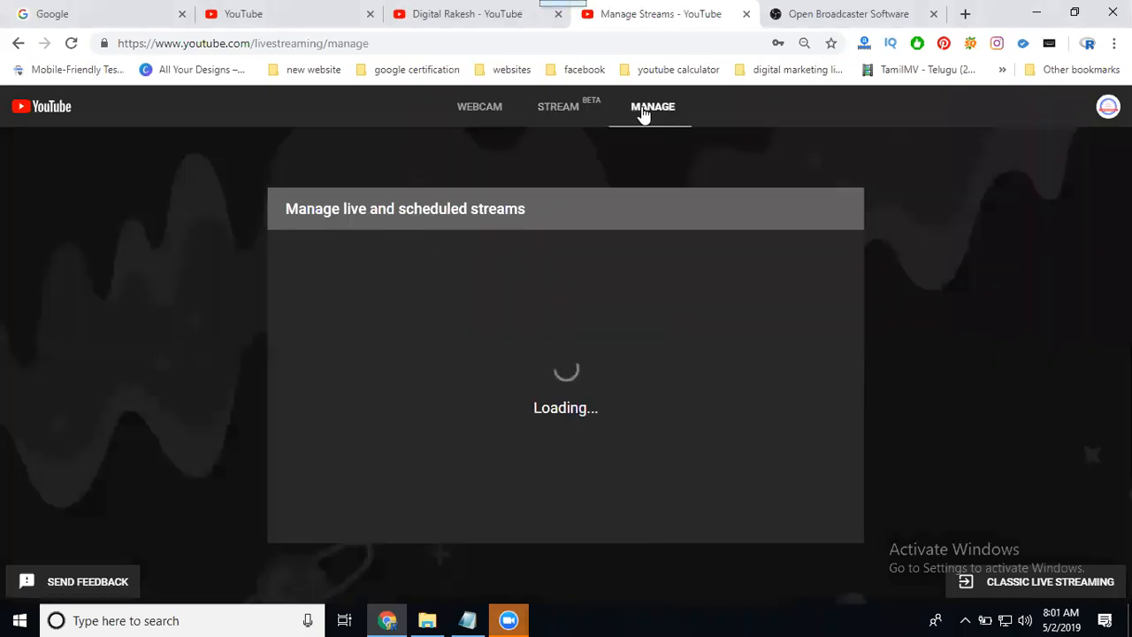
click(570, 107)
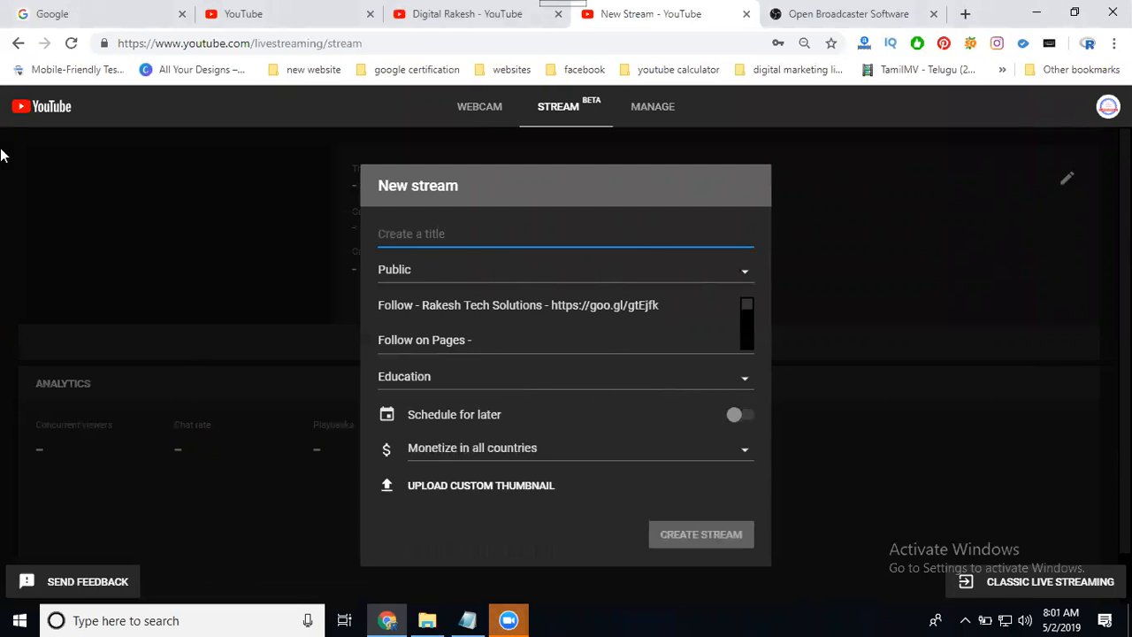
click(19, 43)
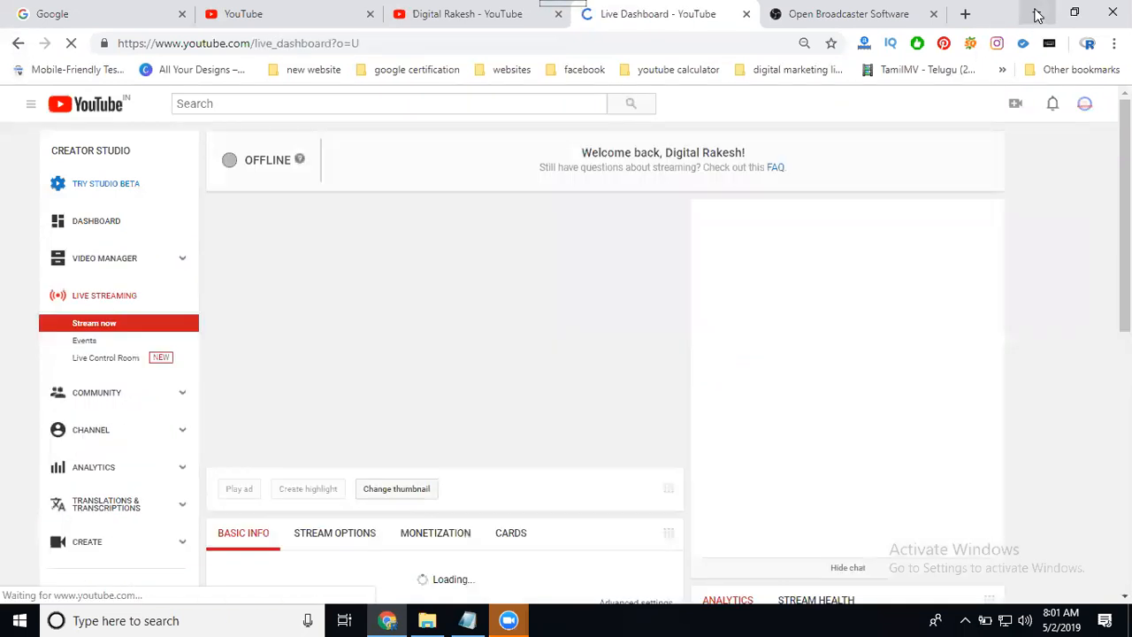
- Launch OBS Studio from the desktop and return to the live dashboard in the browser
click(1037, 16)
double_click(96, 278)
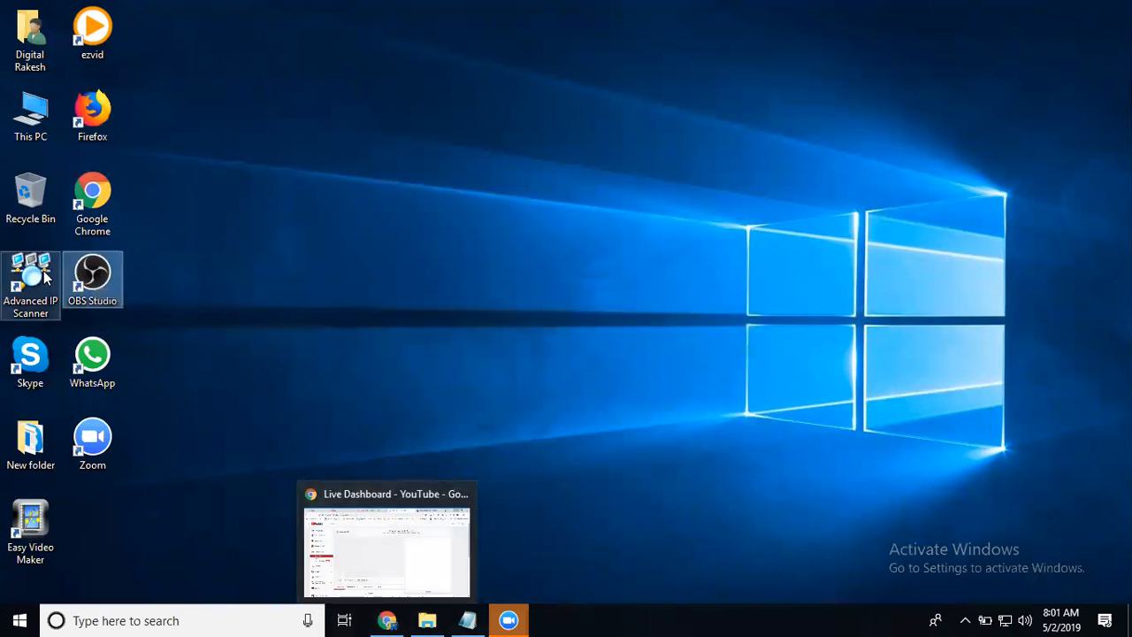
click(380, 619)
- Recheck the stream's monetization, cards and basic info settings on the live dashboard
scroll(541, 345, down, 4)
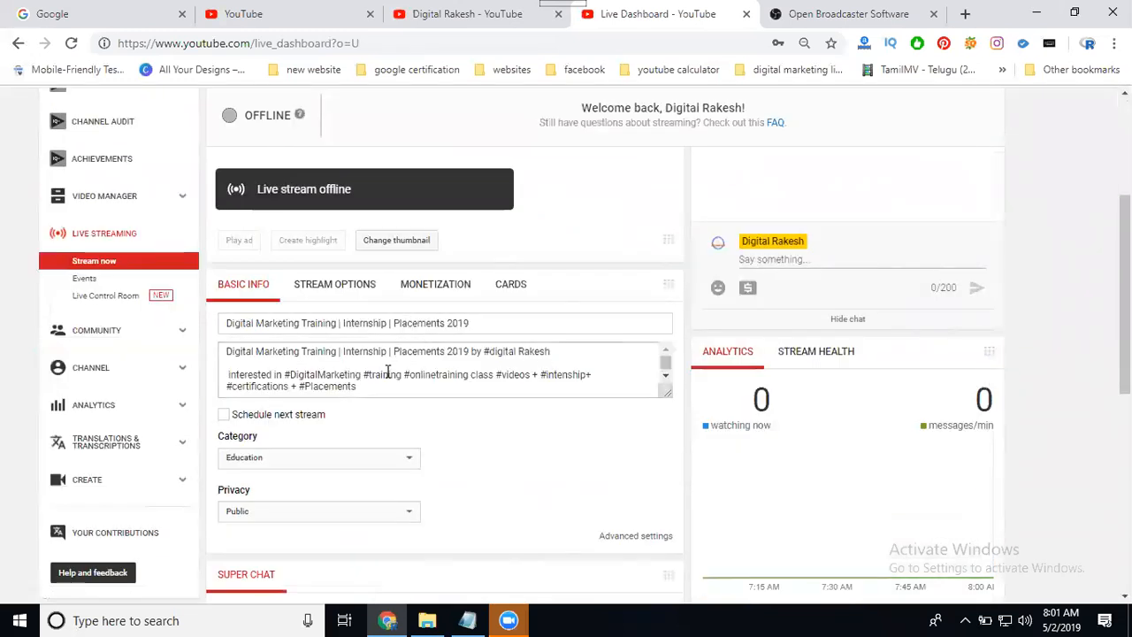
click(437, 292)
click(497, 292)
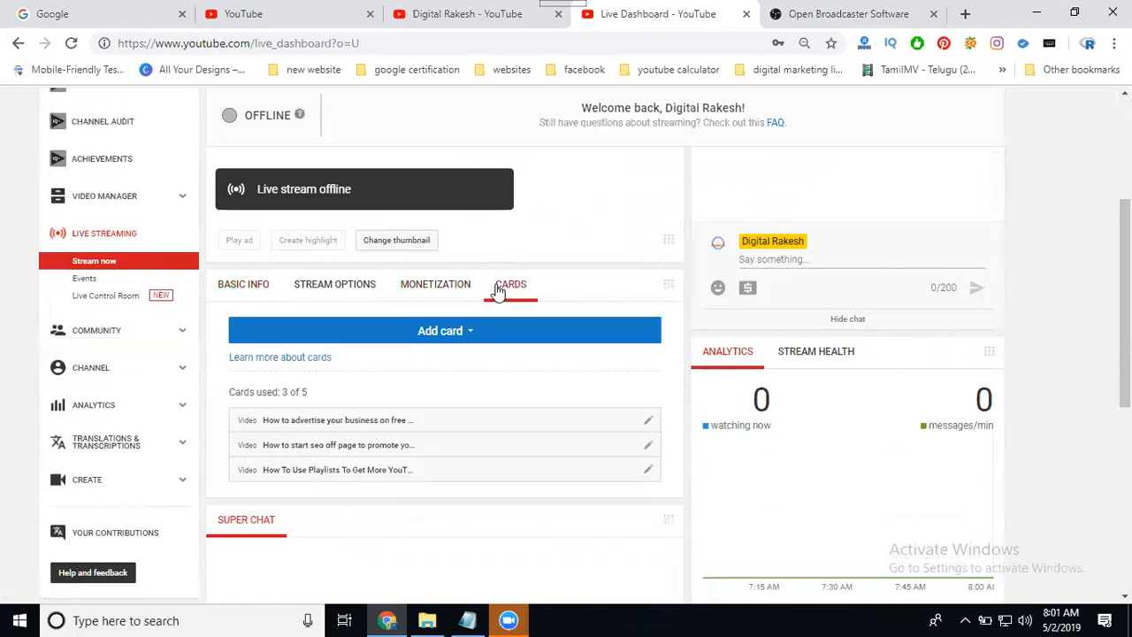
scroll(350, 253, down, 1)
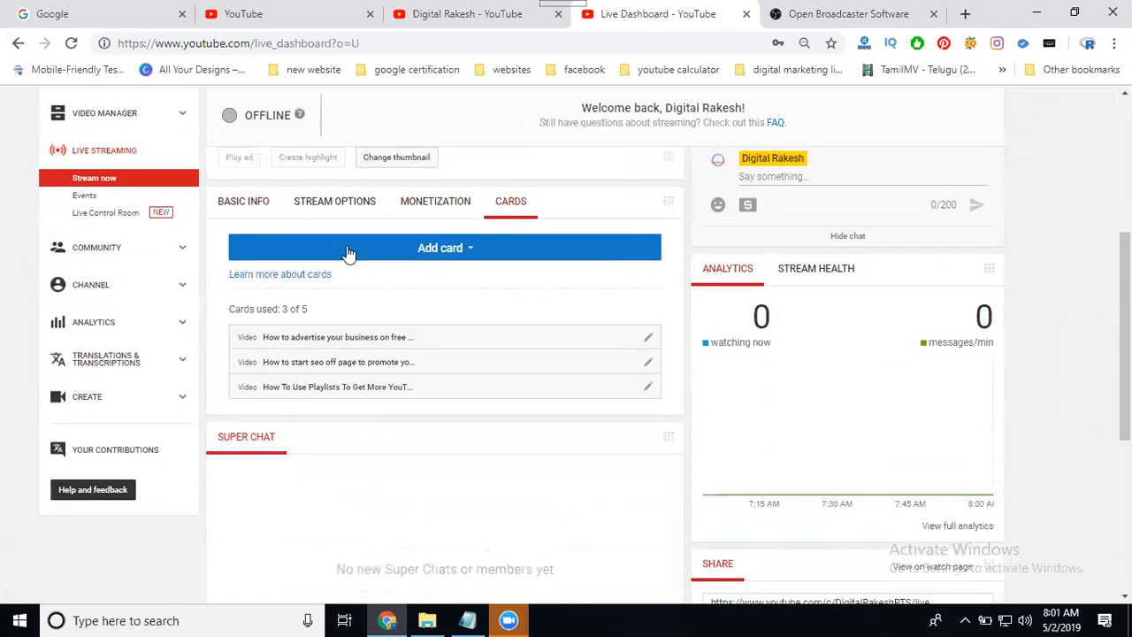
click(250, 215)
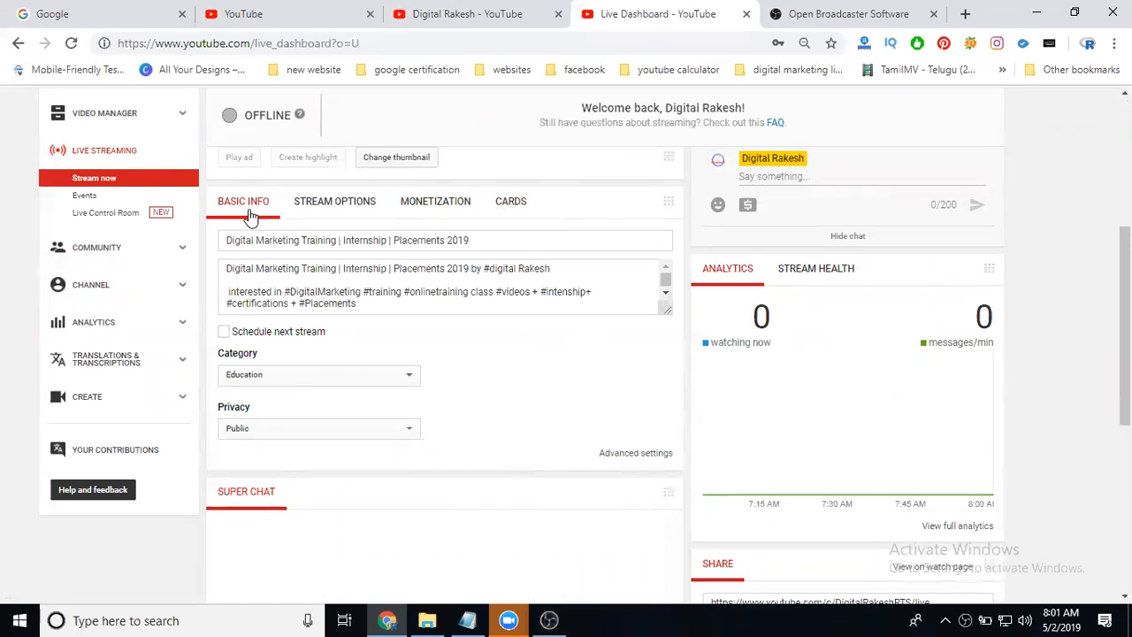
- Reveal the stream name/key in the Encoder Setup section and select it for copying
scroll(460, 290, down, 2)
scroll(1097, 314, down, 4)
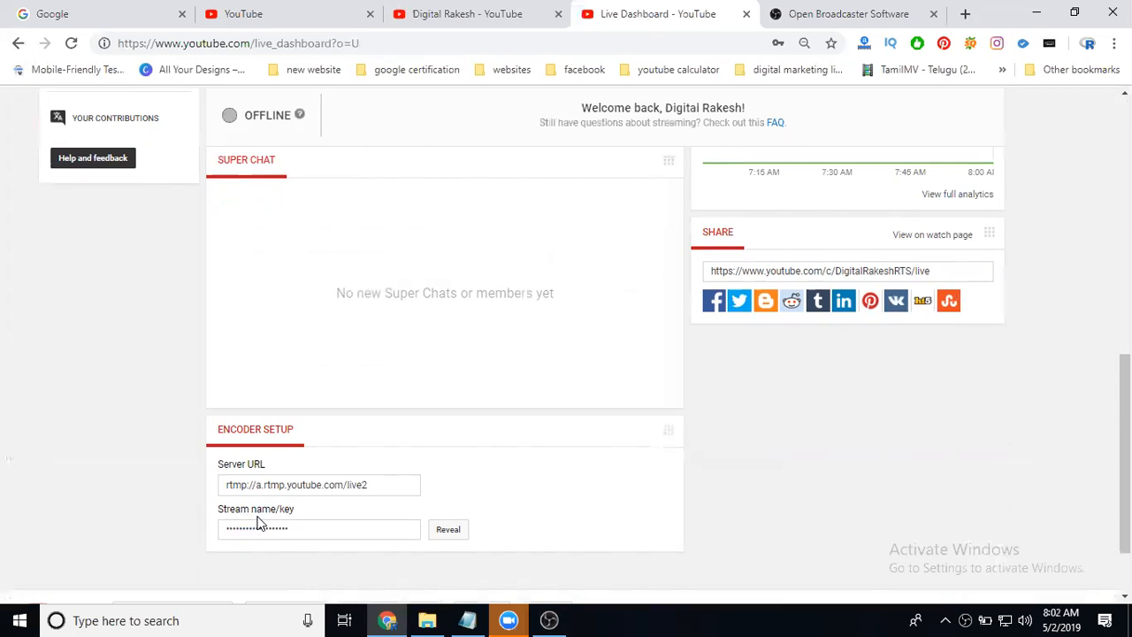
click(447, 531)
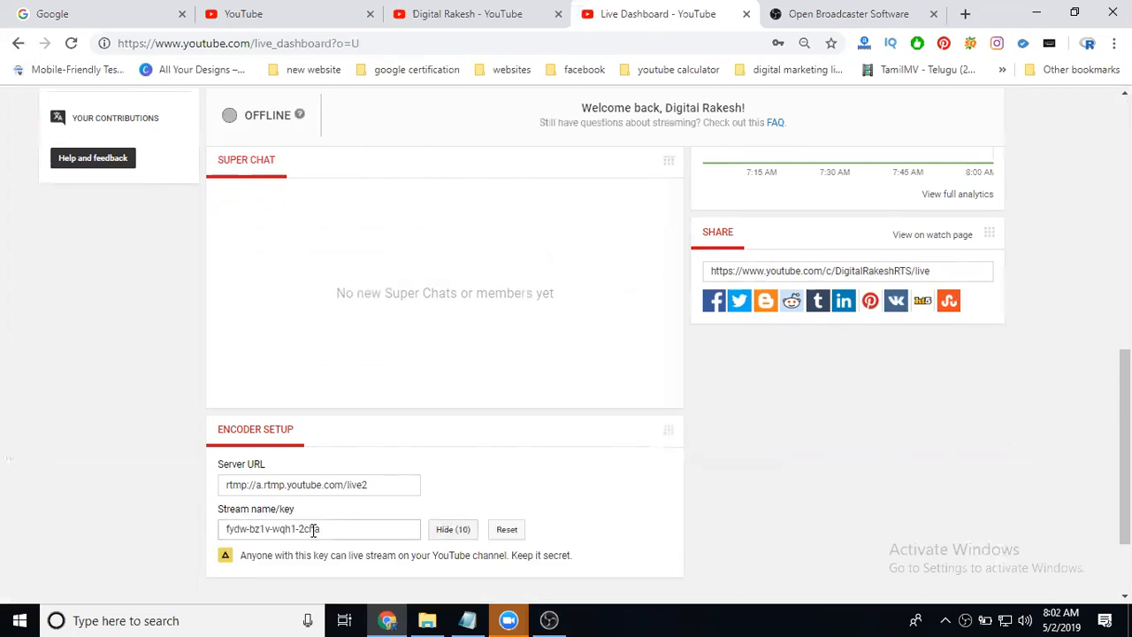
click(313, 529)
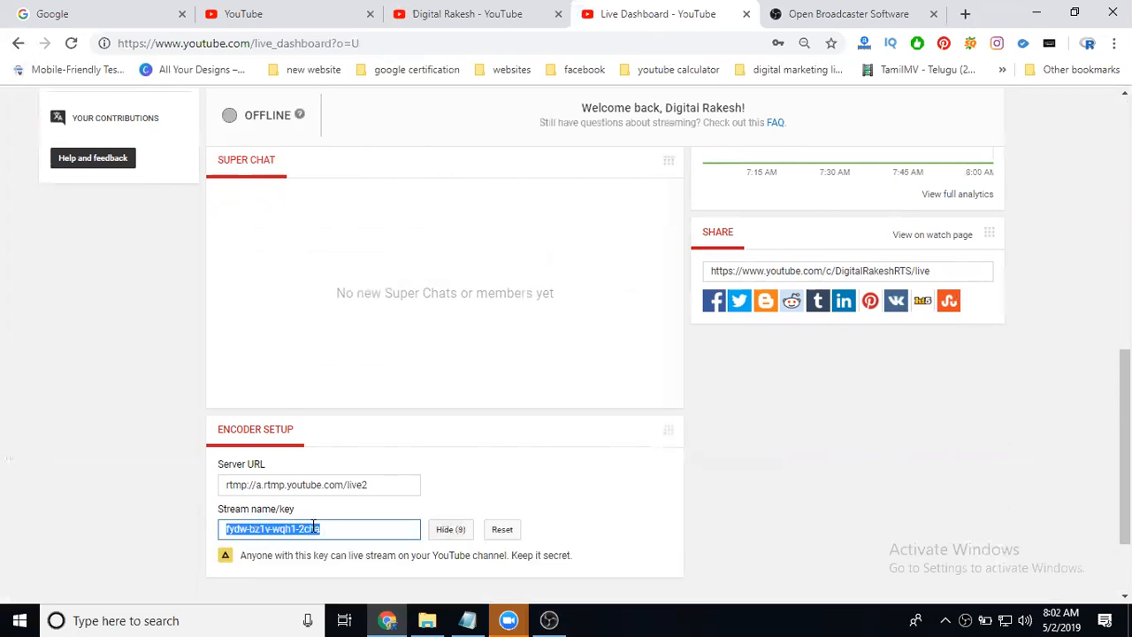
click(881, 475)
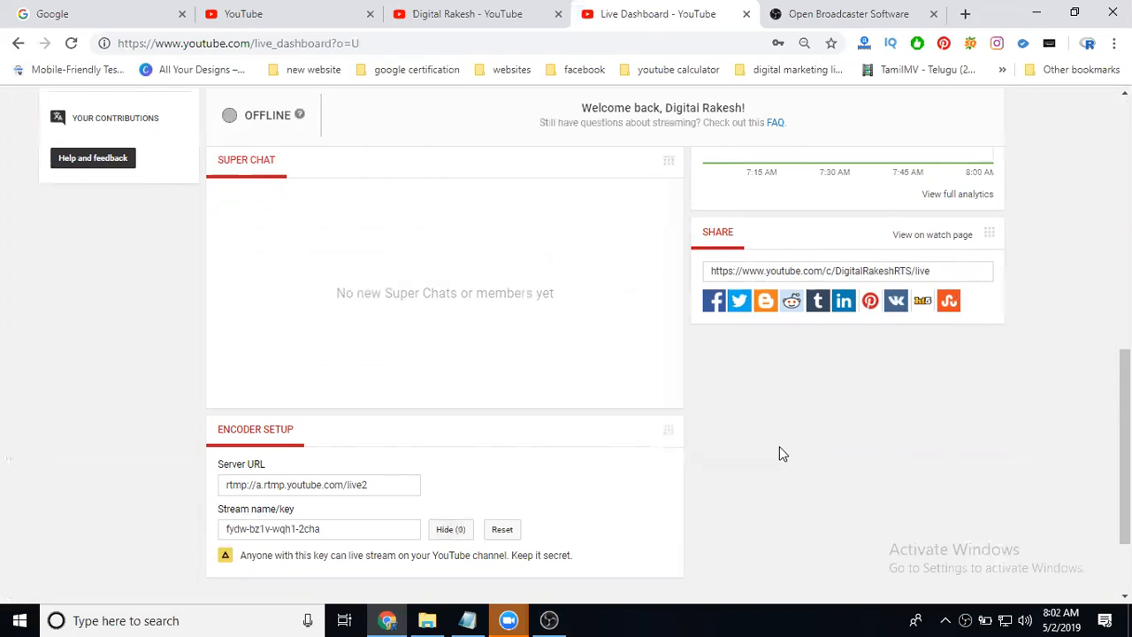
- Examine the Share section with the live stream's link and social network options
scroll(738, 425, up, 2)
scroll(739, 425, up, 1)
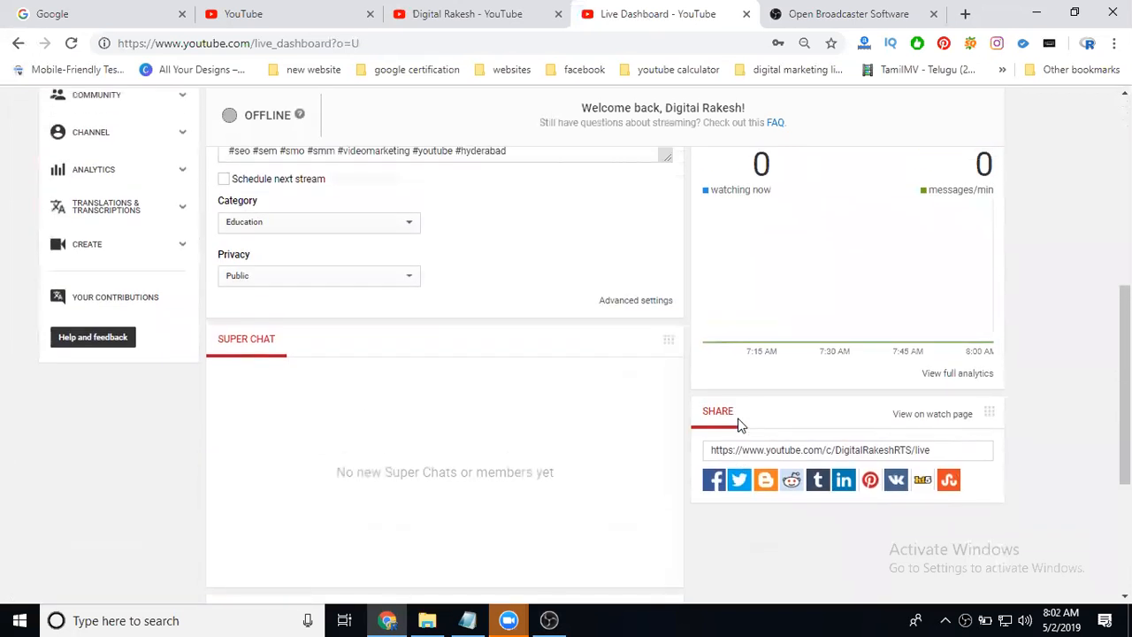
scroll(741, 429, down, 1)
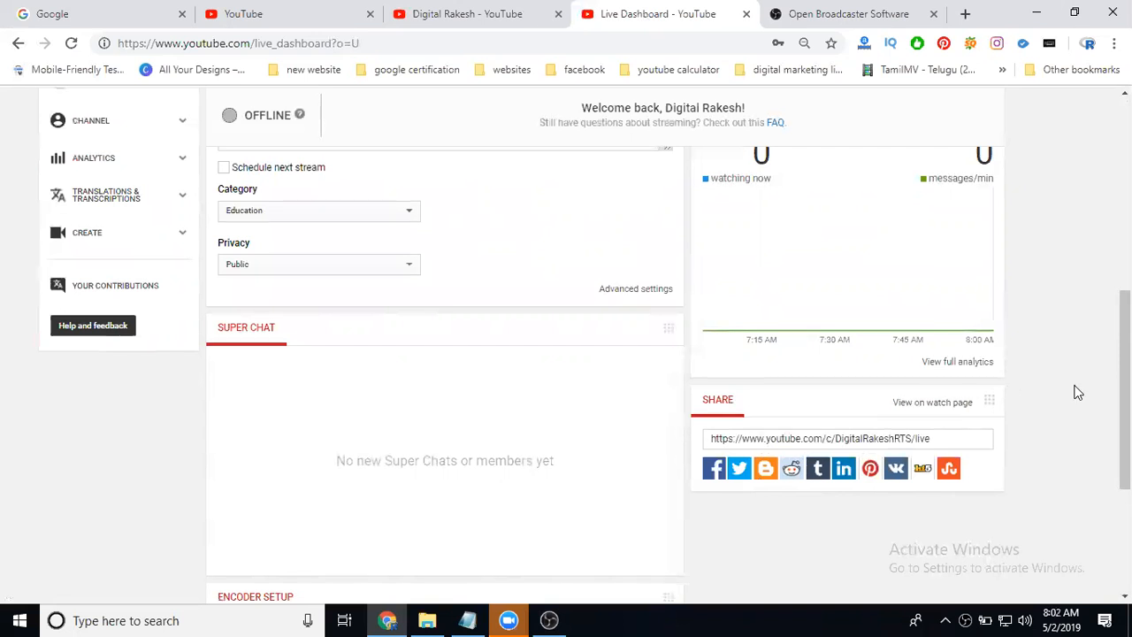
scroll(1075, 392, up, 6)
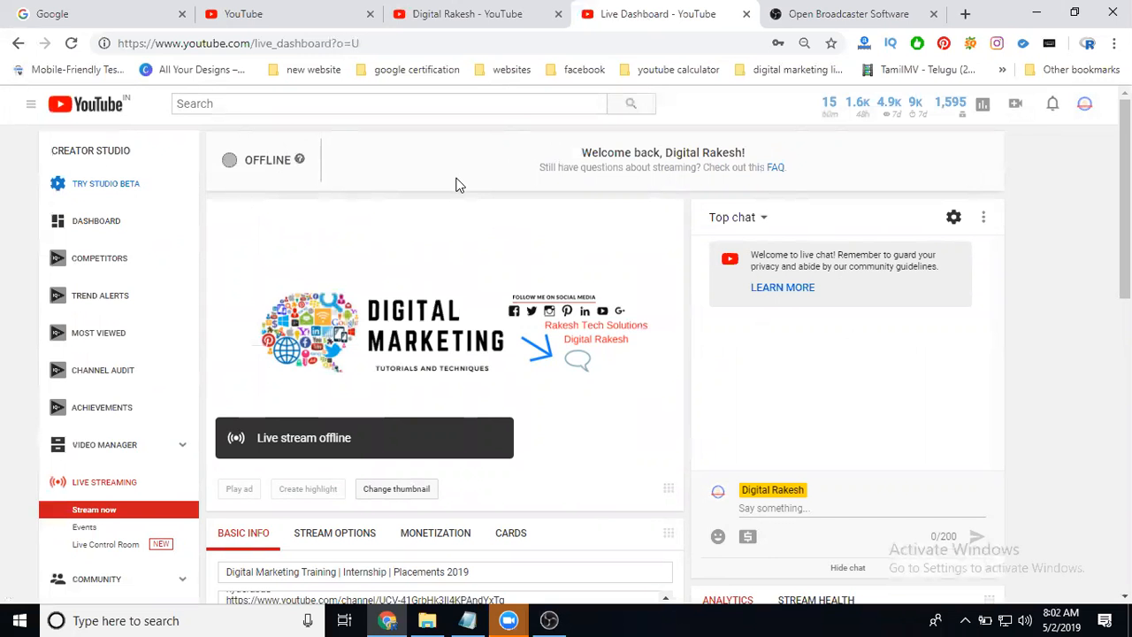
- Switch to OBS Studio and set the stream type to Streaming Services with YouTube / YouTube Gaming as the service
click(549, 620)
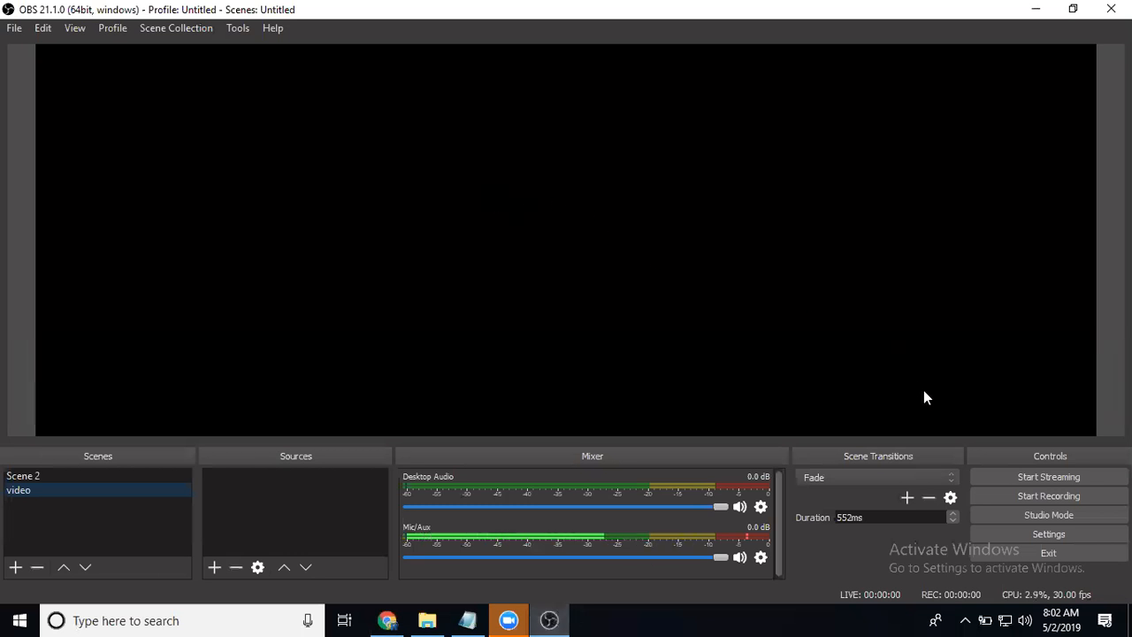
click(1038, 535)
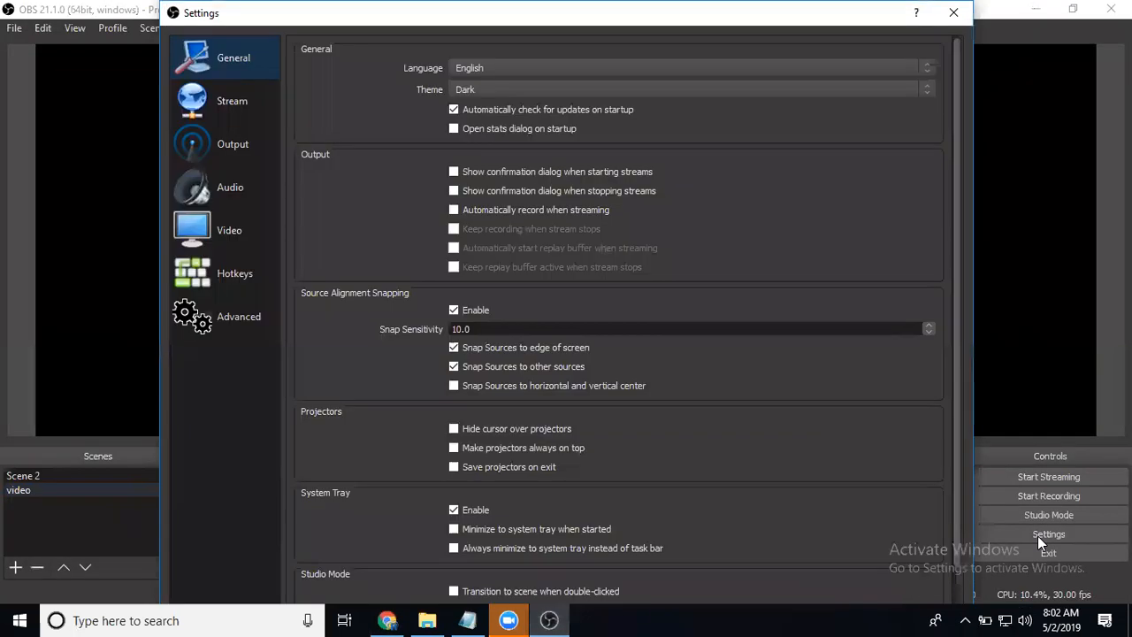
click(227, 104)
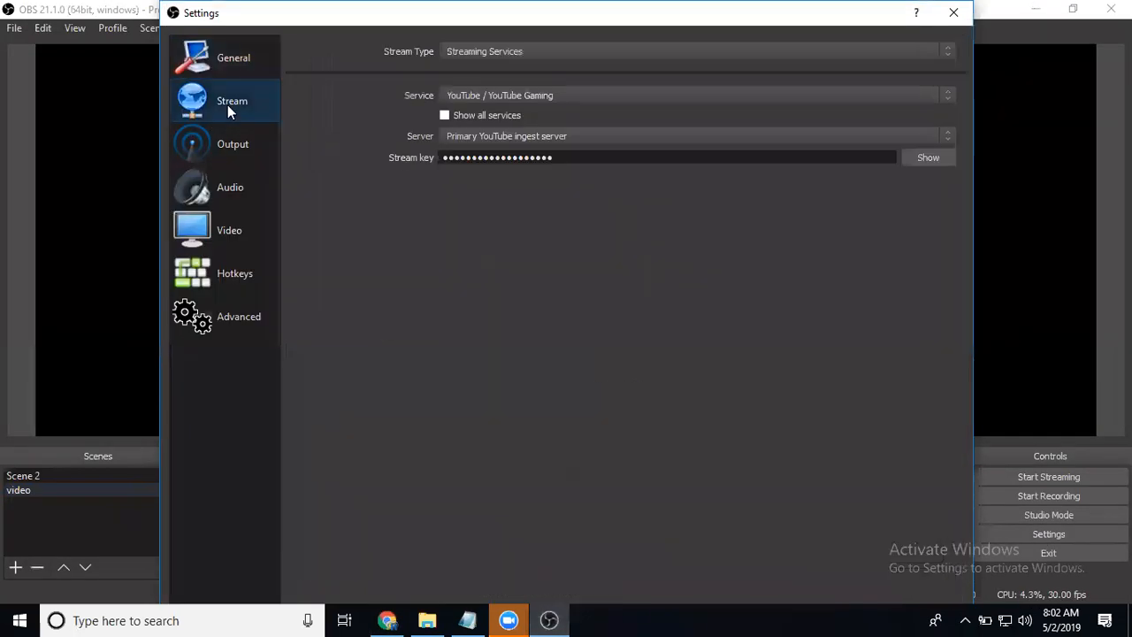
click(467, 53)
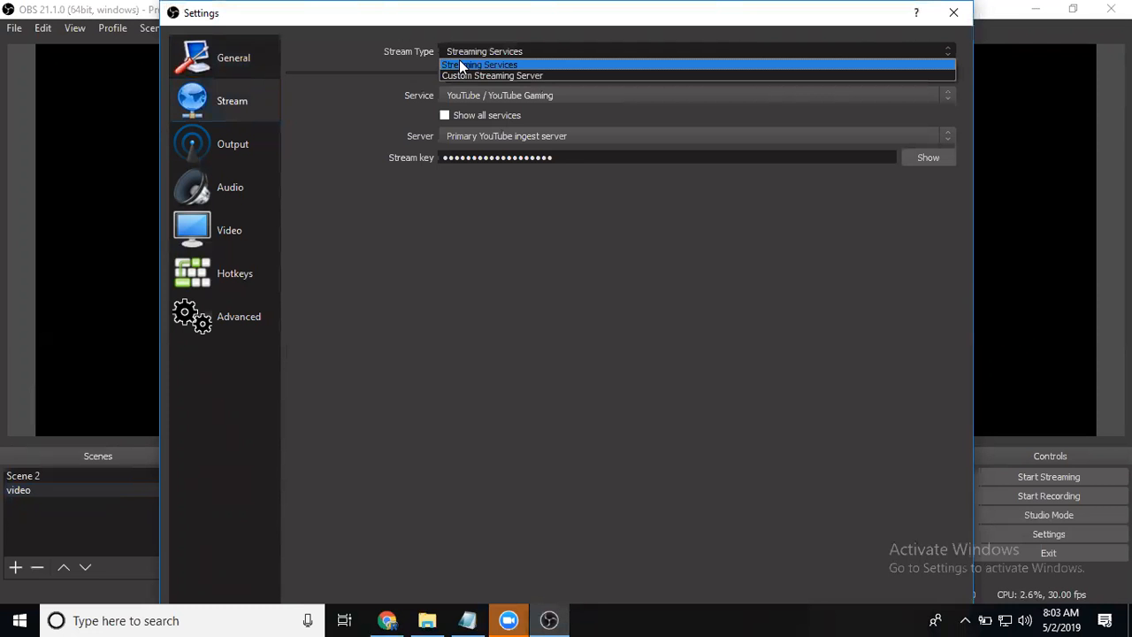
click(460, 65)
click(464, 91)
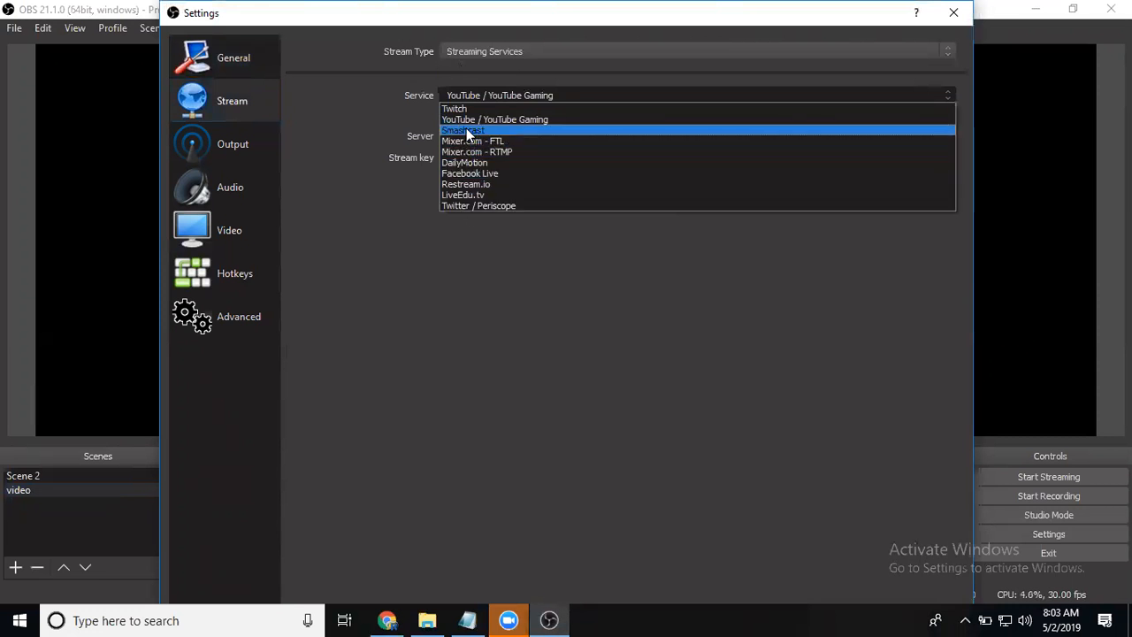
click(468, 121)
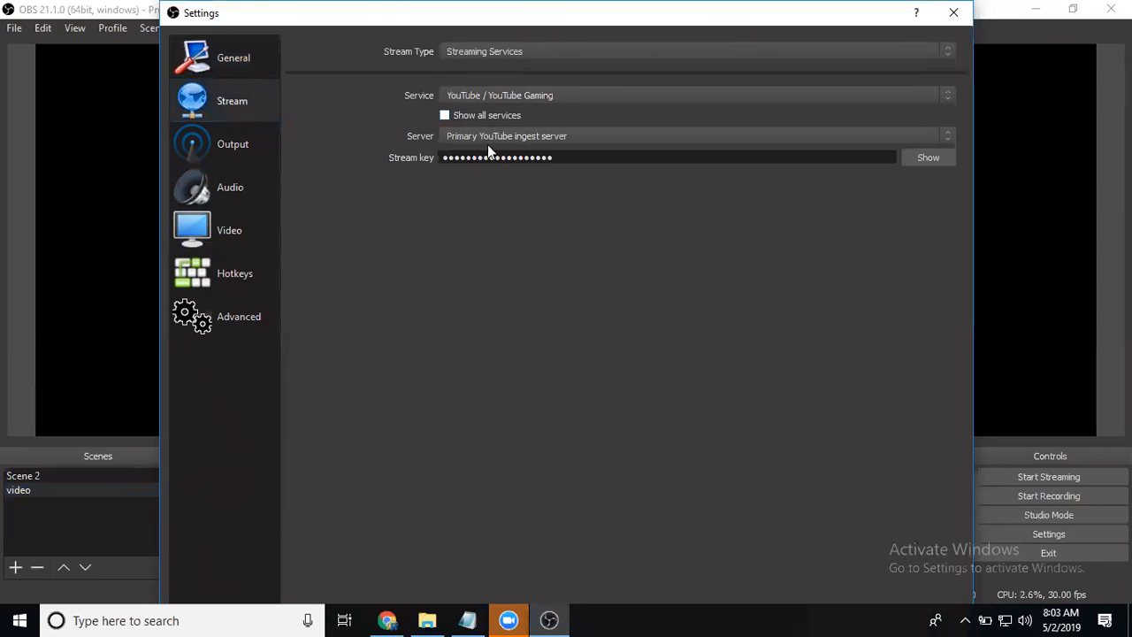
- Reveal and select the stream key in the stream settings, then apply and accept the settings
click(928, 157)
triple_click(574, 156)
triple_click(574, 156)
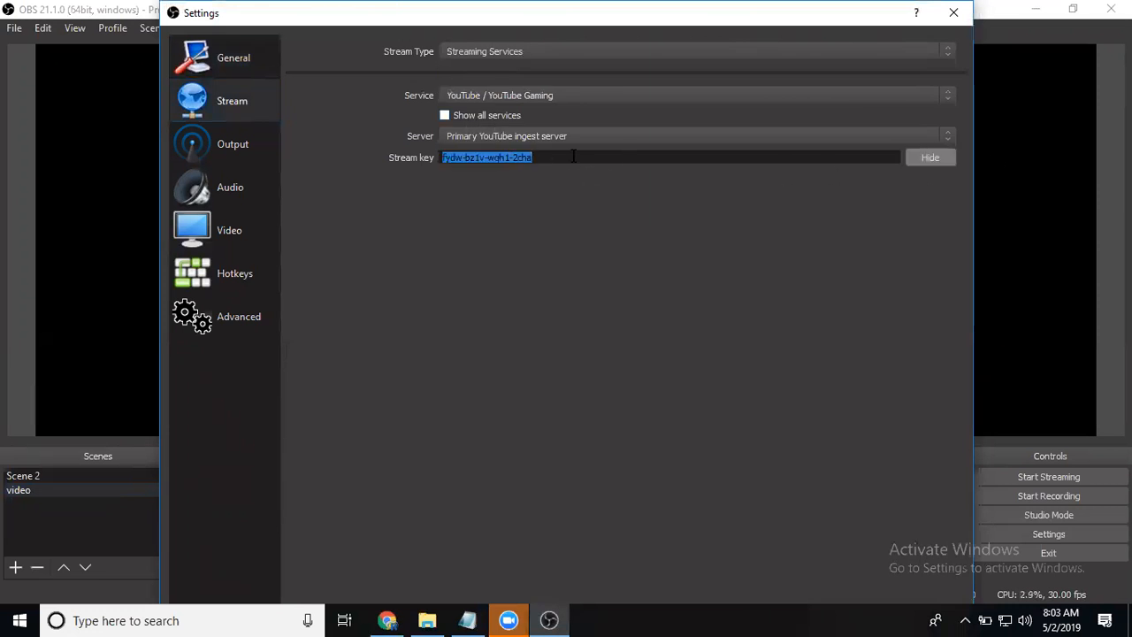
click(576, 228)
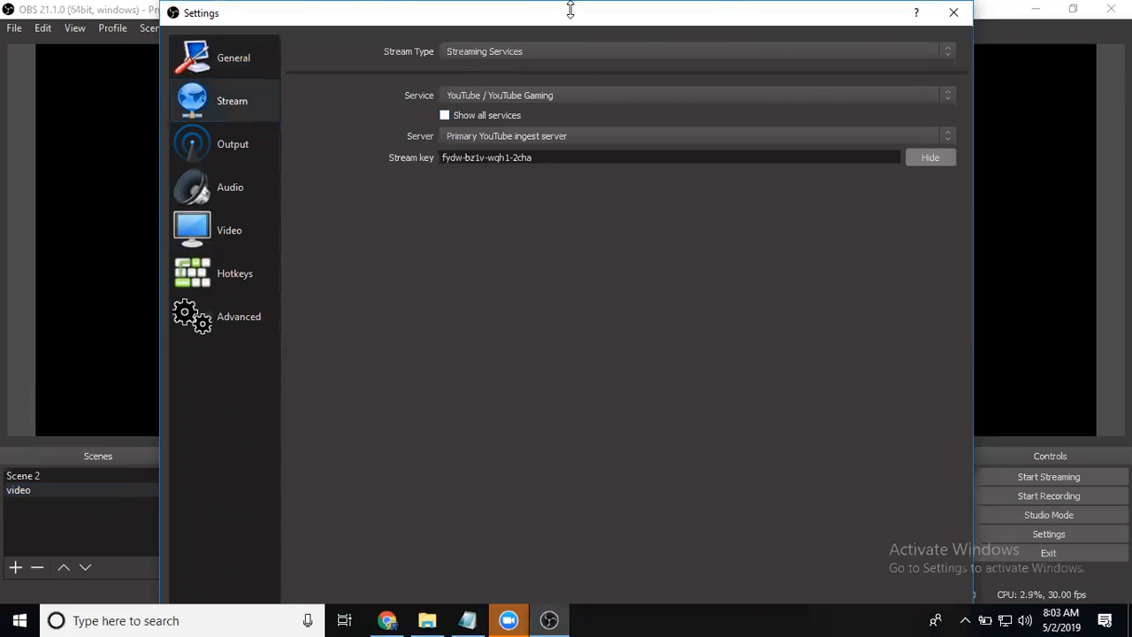
drag(570, 7, 525, 74)
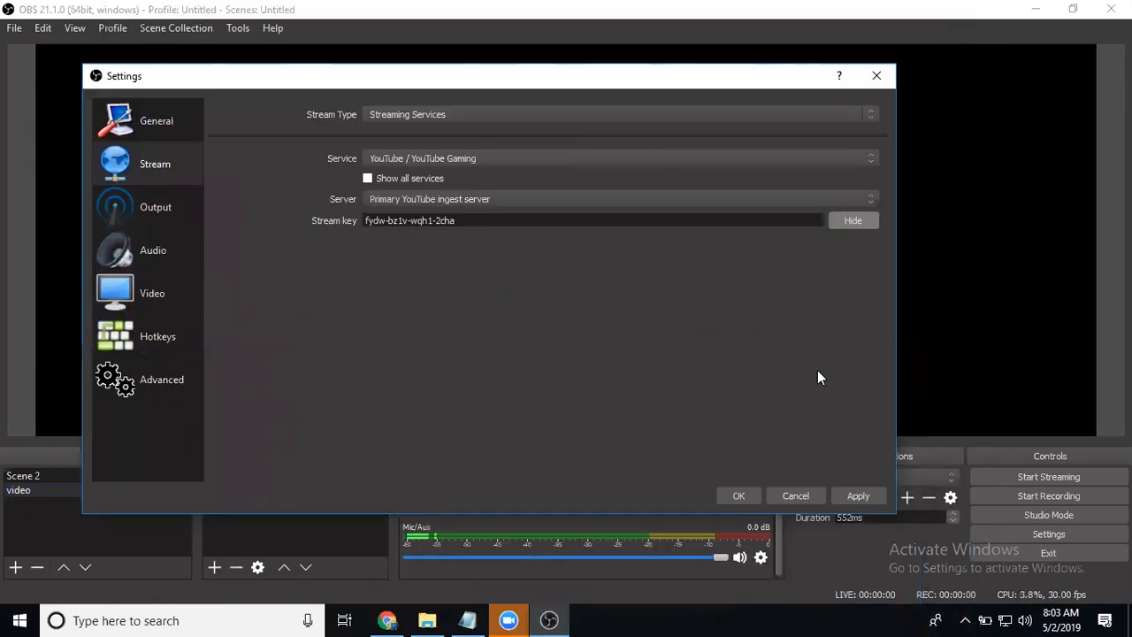
click(856, 495)
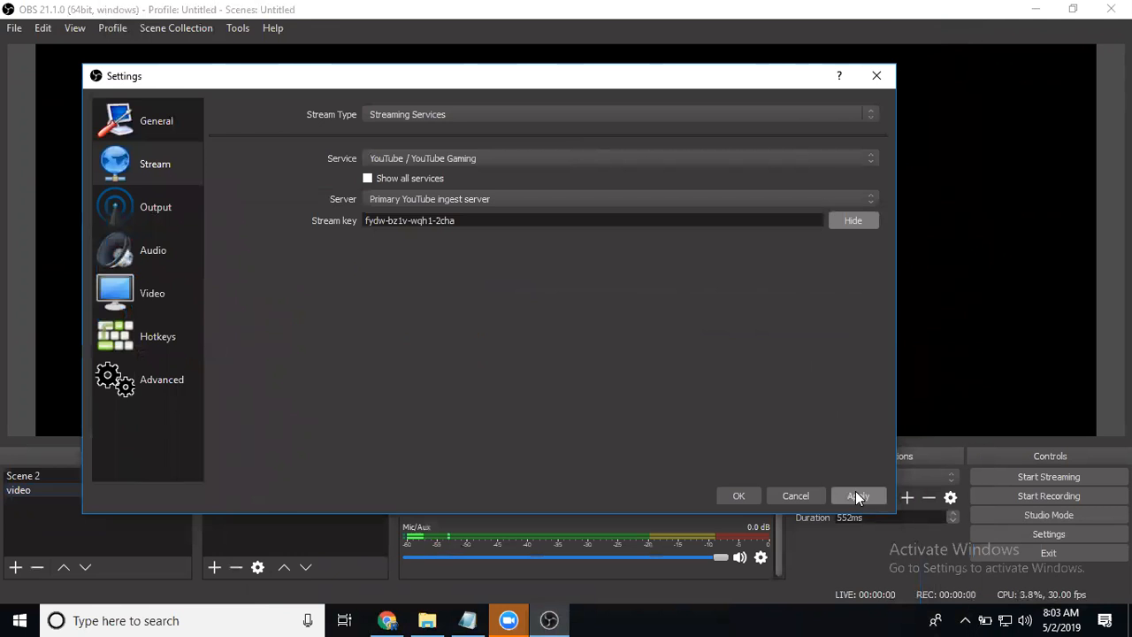
click(736, 496)
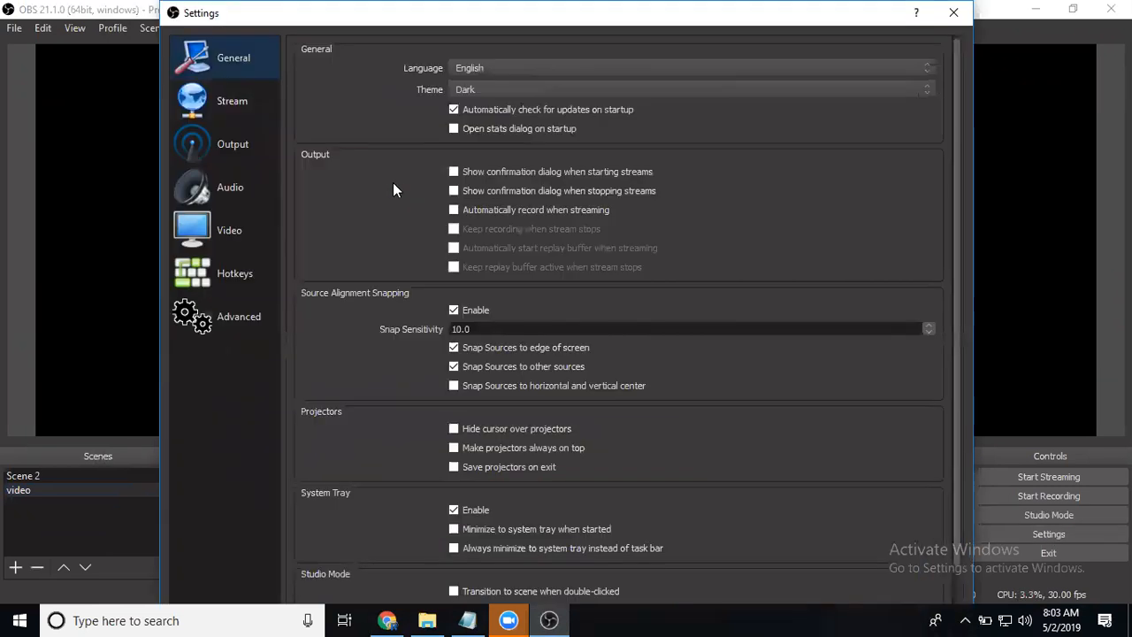
- Reopen the settings to recheck the stream service, server and key, then close them
click(226, 110)
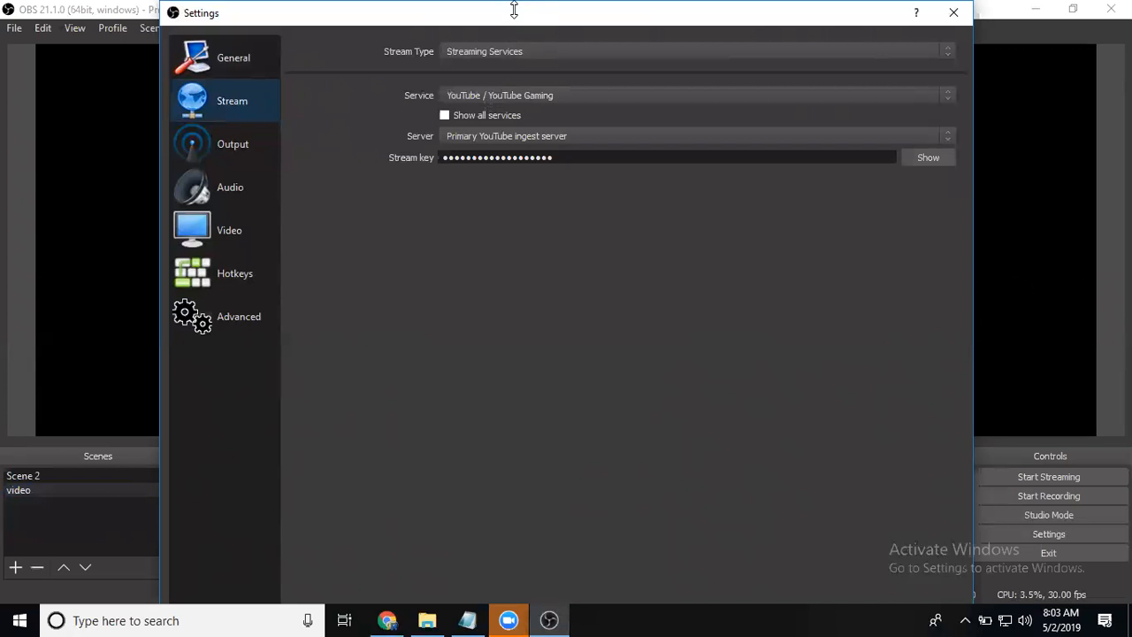
drag(514, 10, 518, 185)
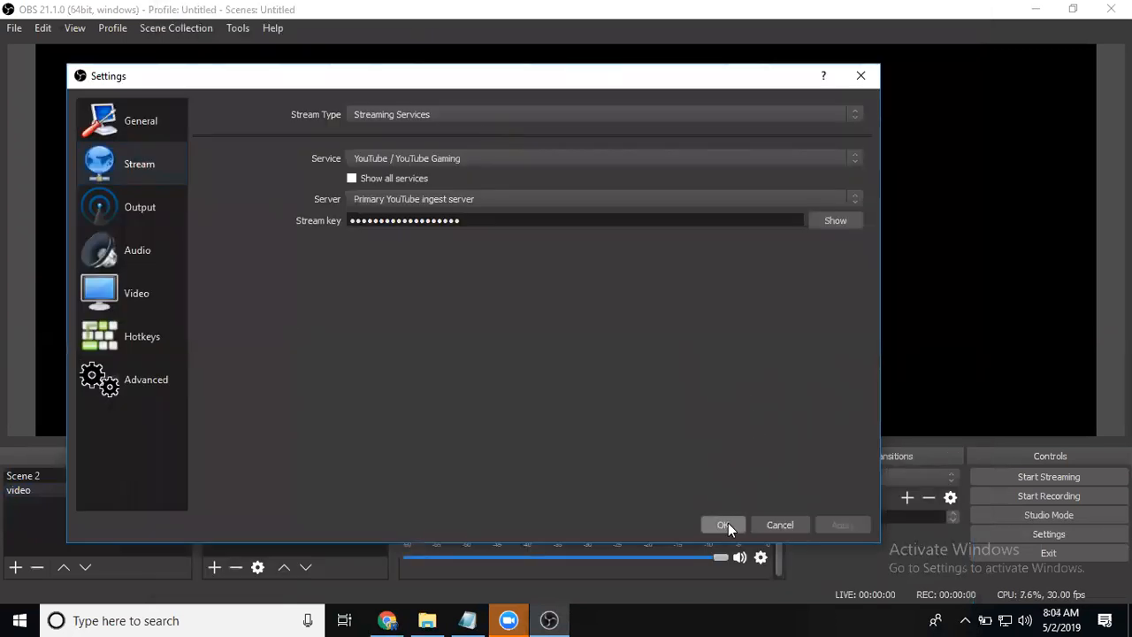
click(724, 525)
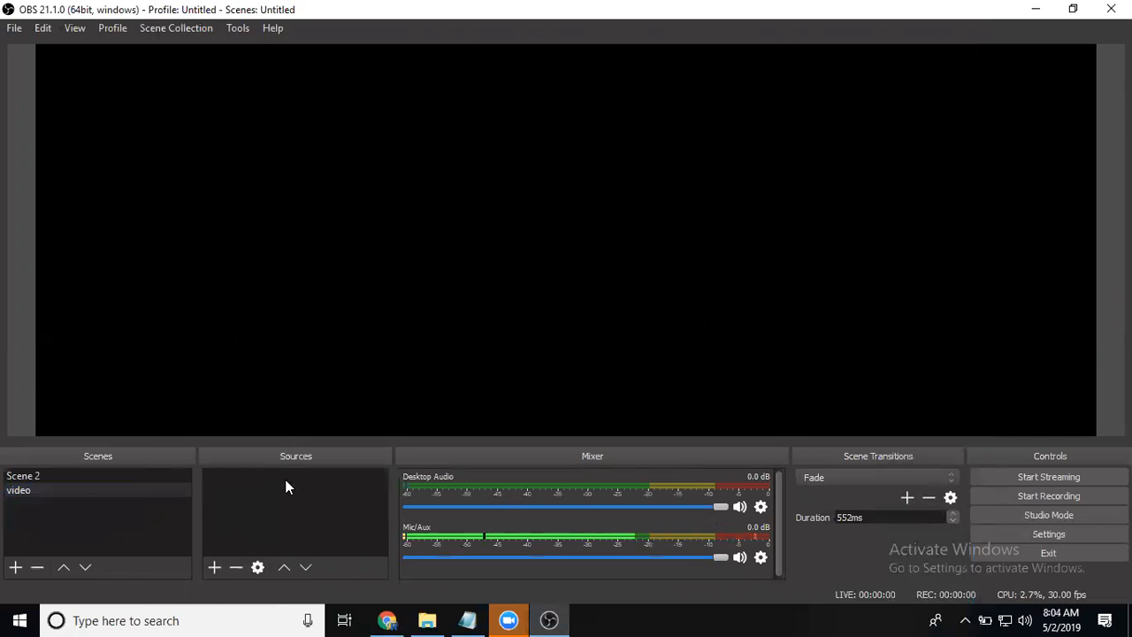
- Remove the existing scene named "video" from the scene list
click(18, 496)
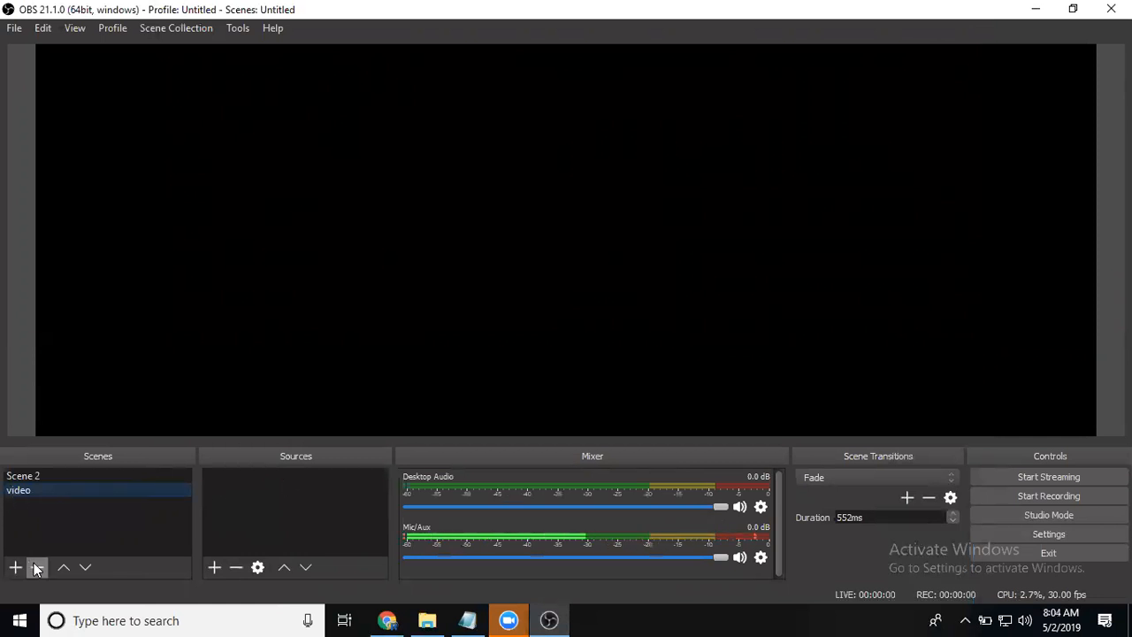
click(37, 567)
click(603, 330)
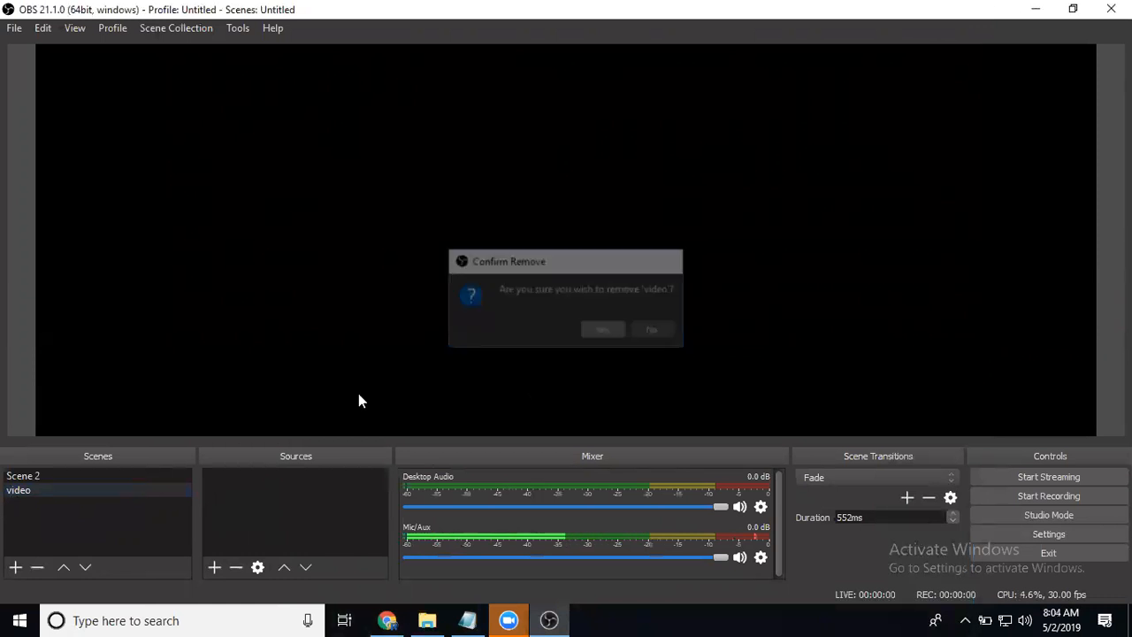
- Add a new scene named "video dm demo"
click(15, 567)
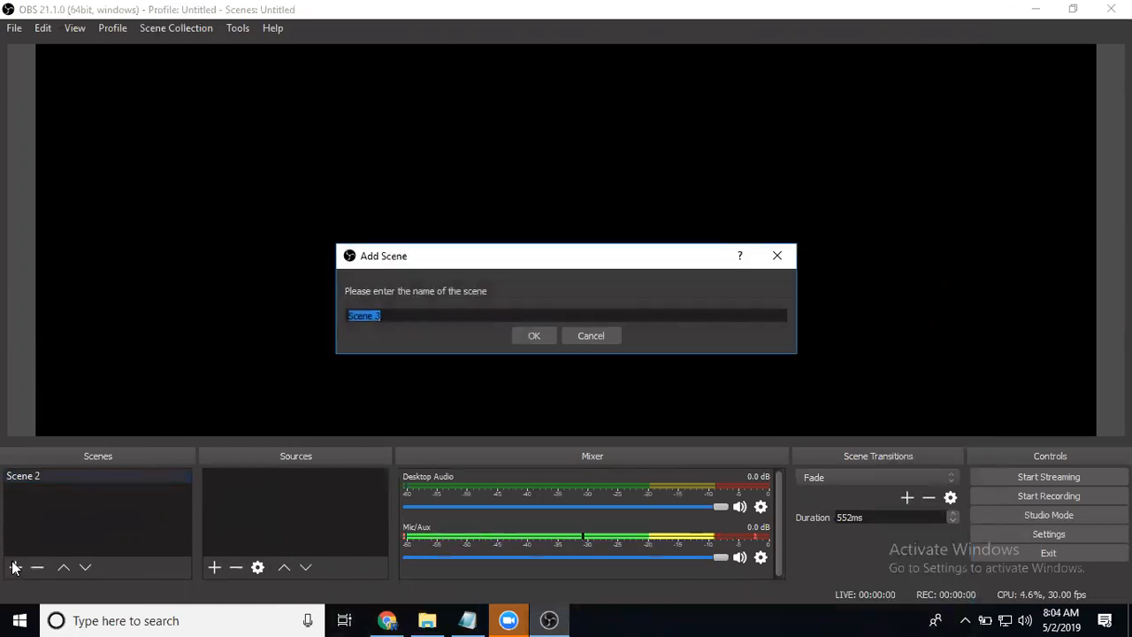
key(BackSpace)
text(video)
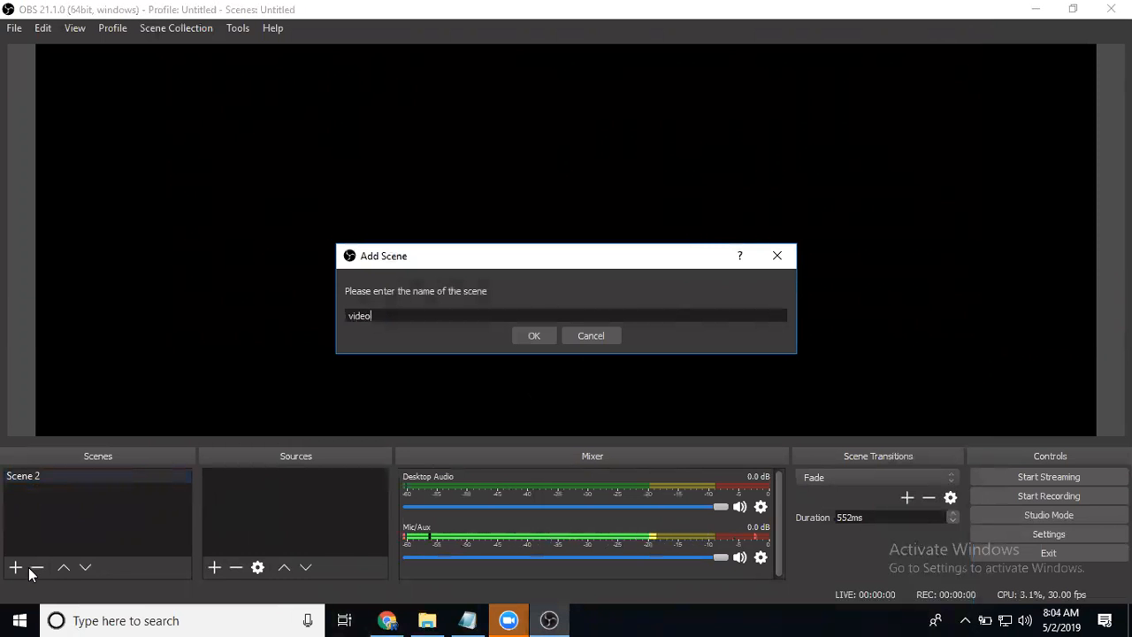
text( dm demo)
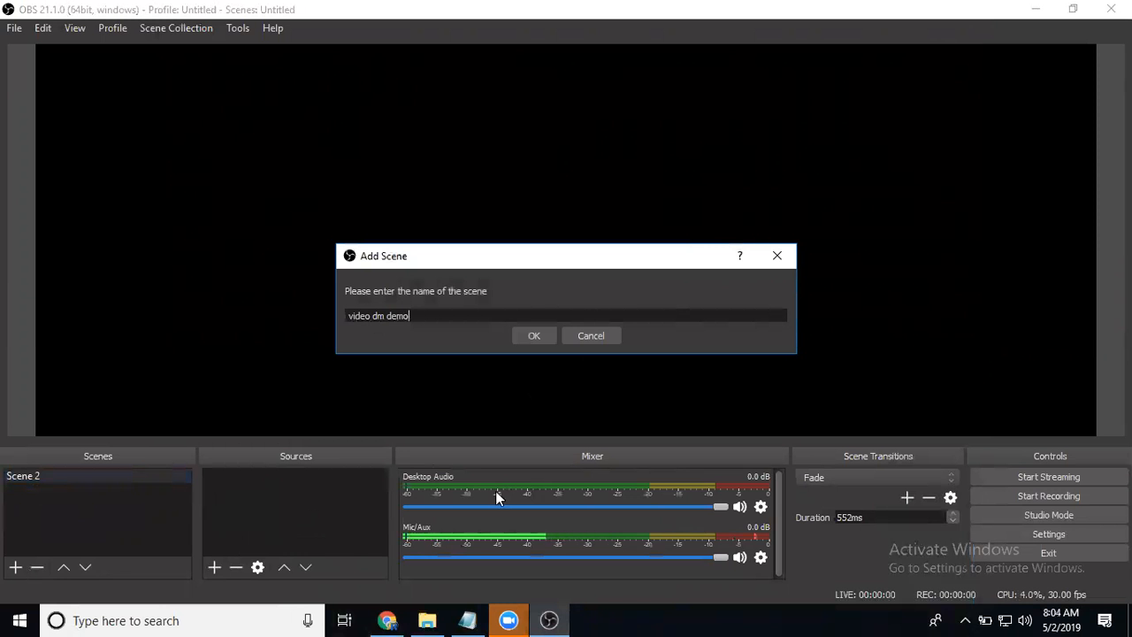
click(533, 335)
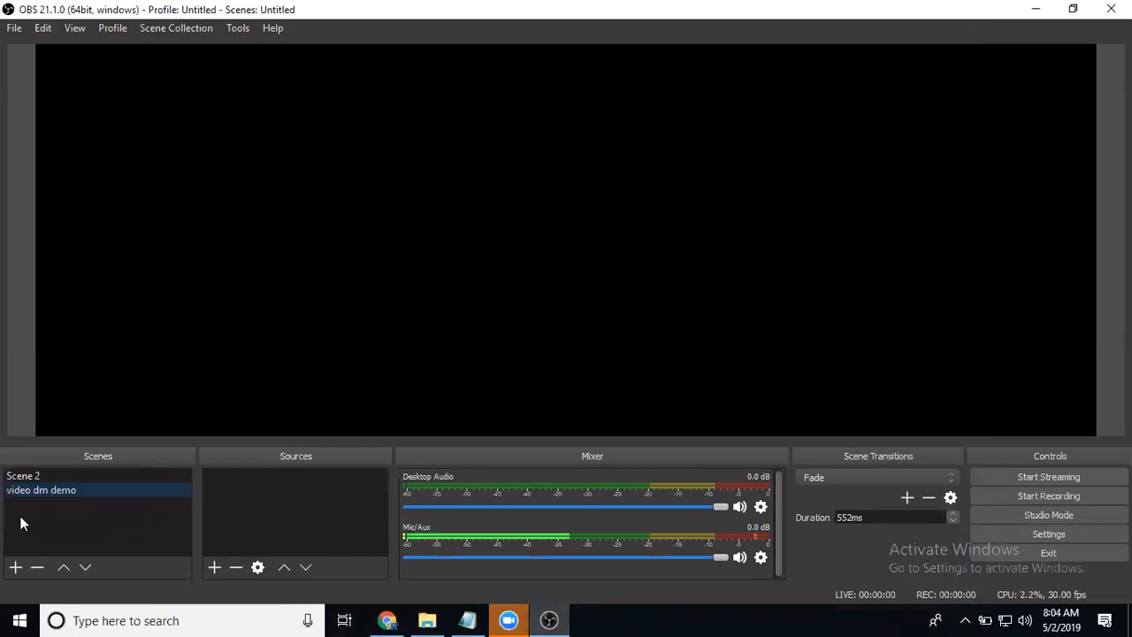
- Add a Media Source to the "video dm demo" scene with its default name
click(215, 568)
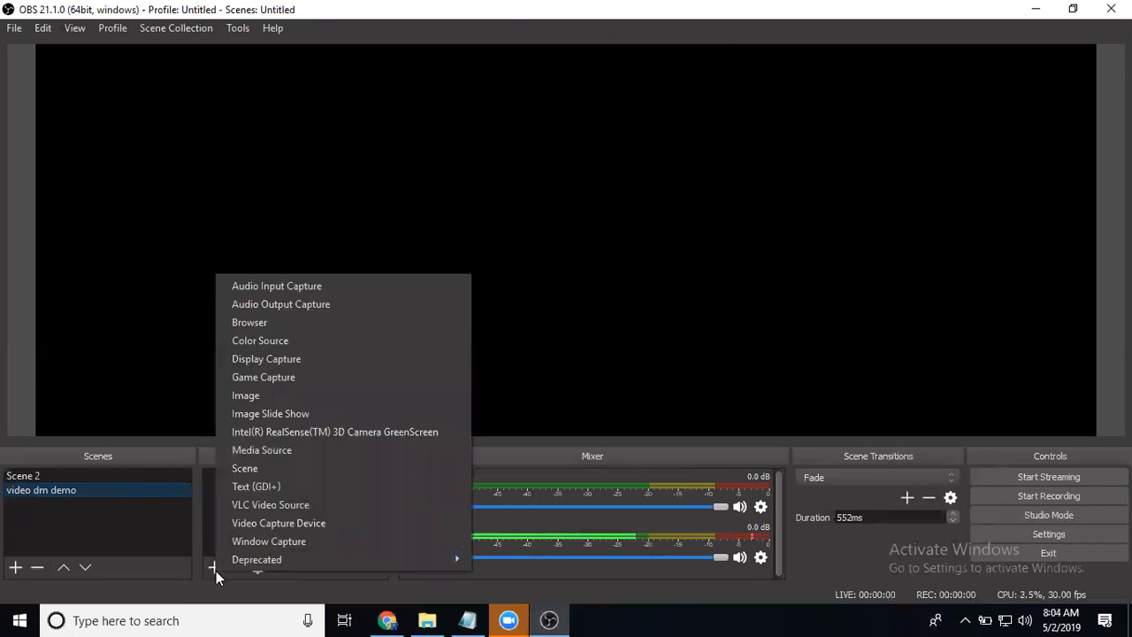
click(250, 450)
click(619, 422)
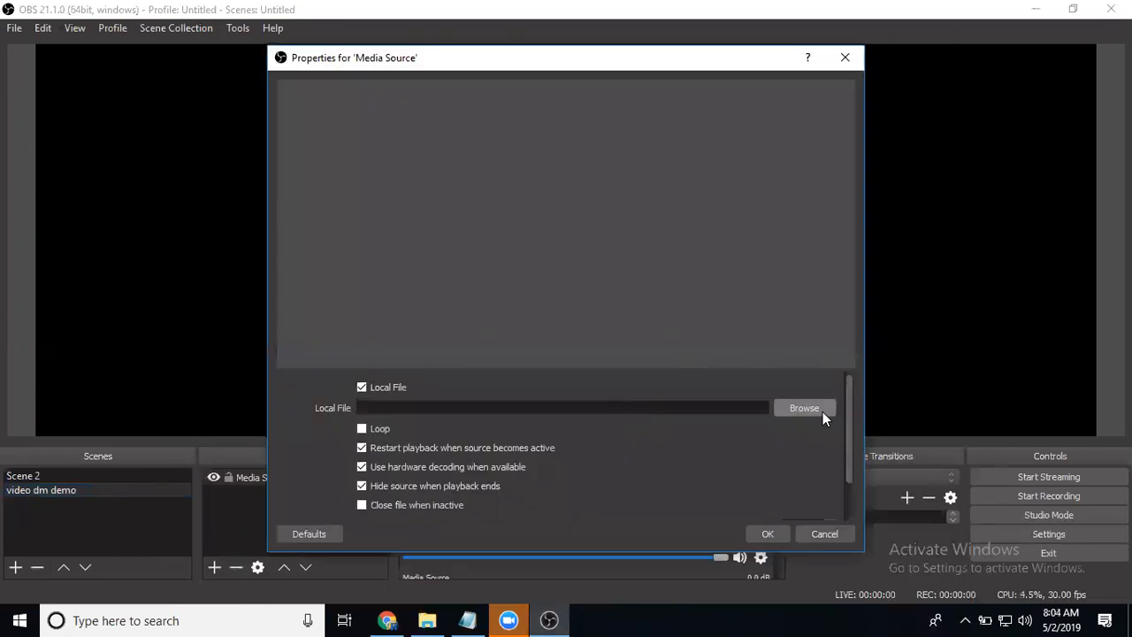
- Browse for the media source's local file on Local Disk (E:) under Projects, RTS COntent 2019, rts project 2018, rts training, ppt and videos
click(804, 408)
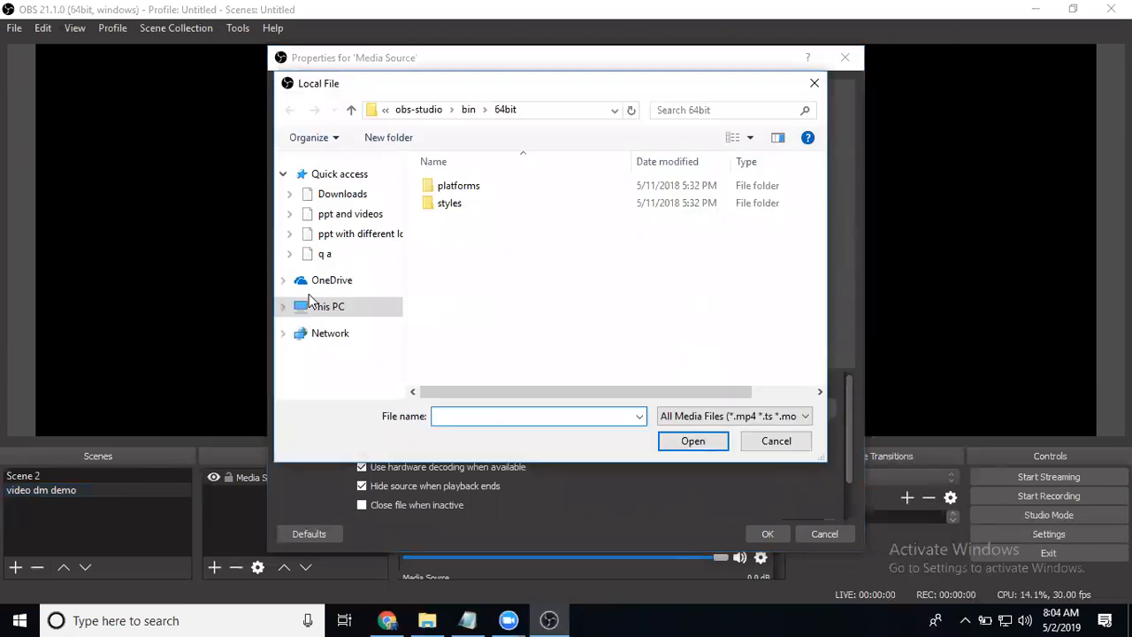
click(309, 303)
click(324, 366)
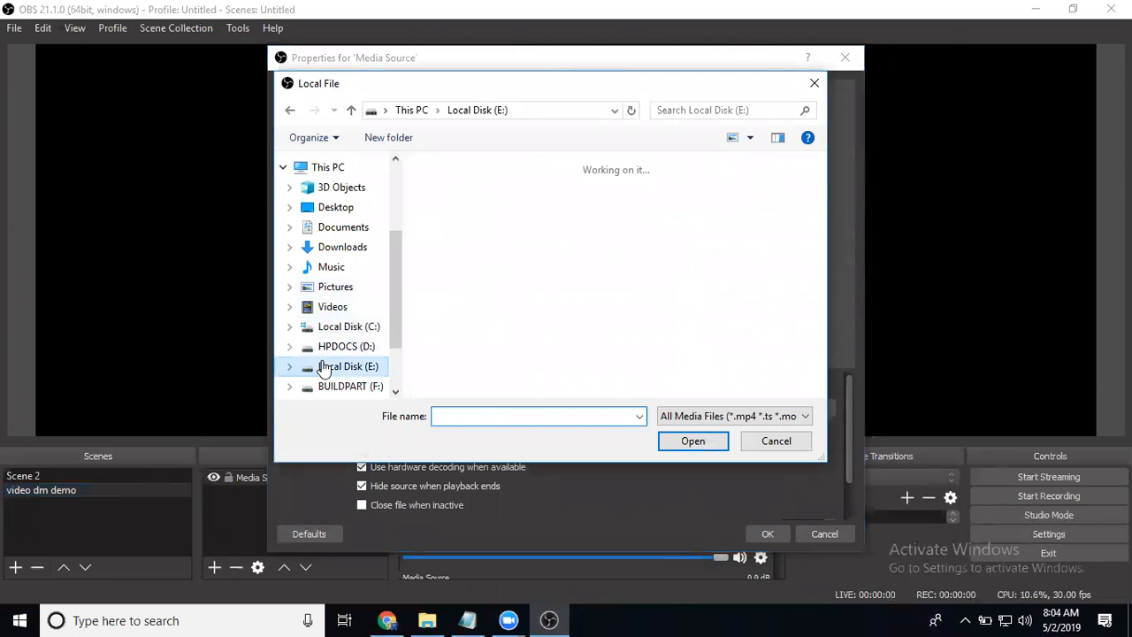
double_click(753, 215)
double_click(449, 299)
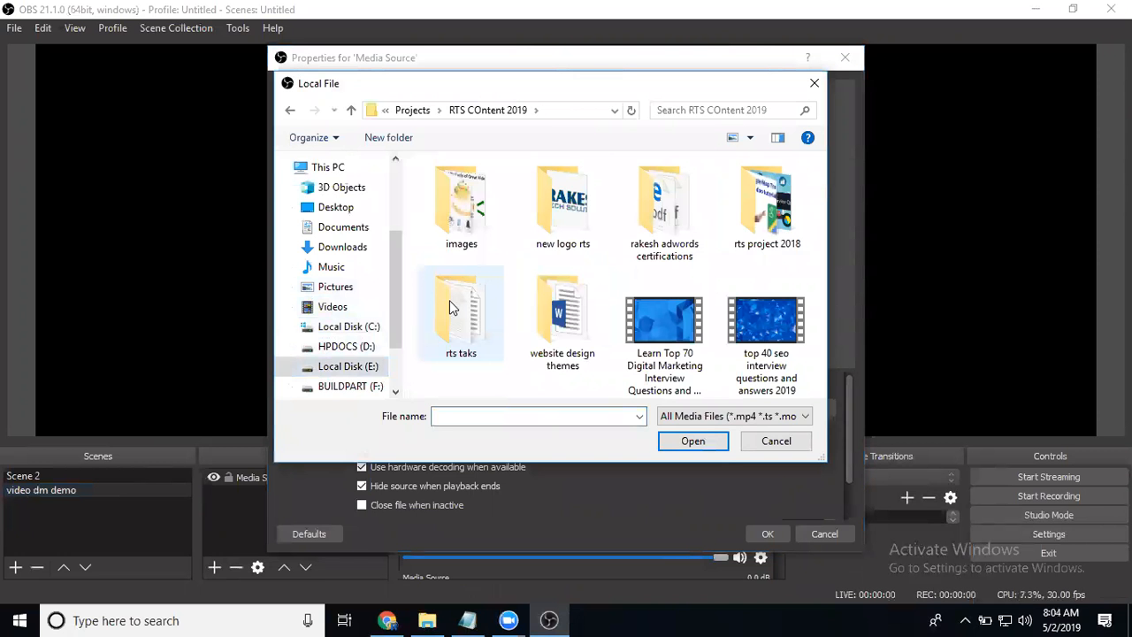
double_click(733, 223)
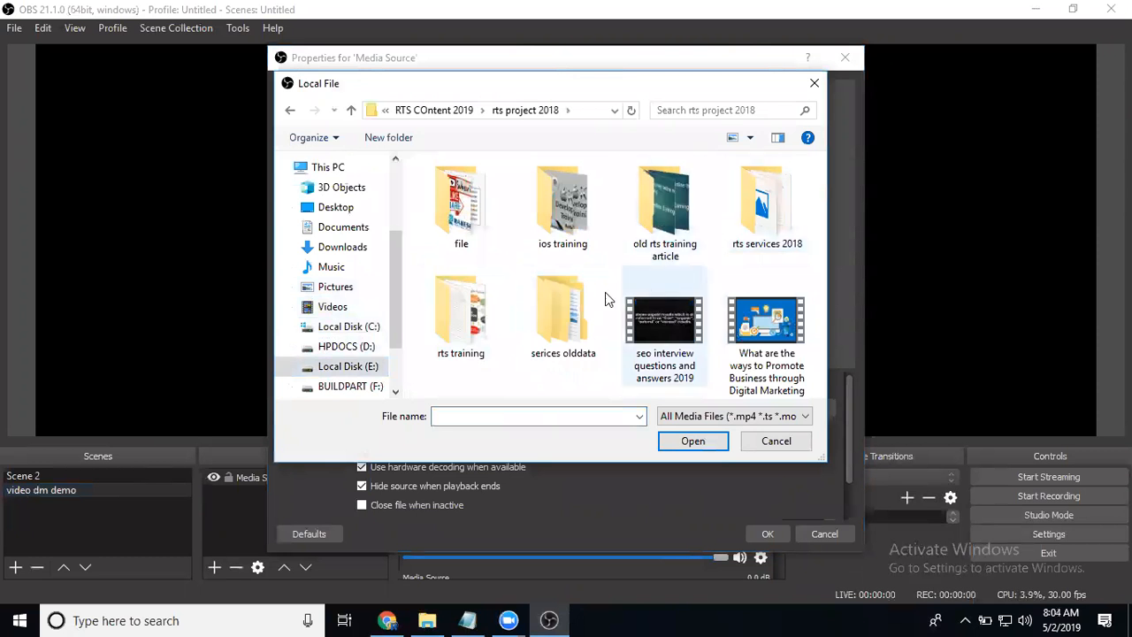
double_click(449, 303)
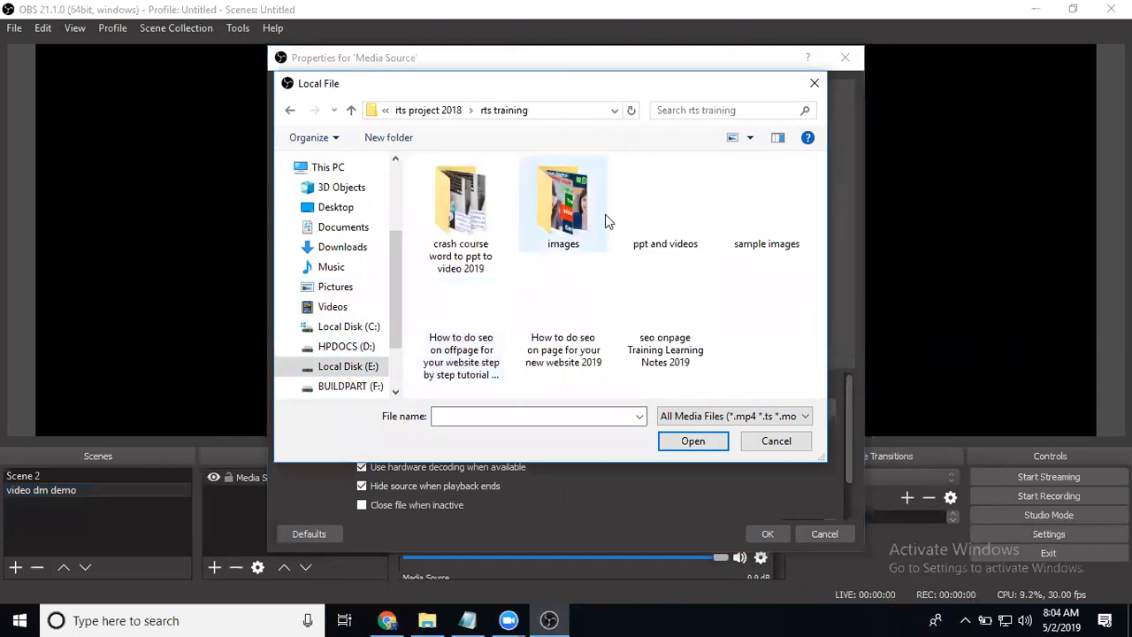
click(657, 219)
double_click(657, 219)
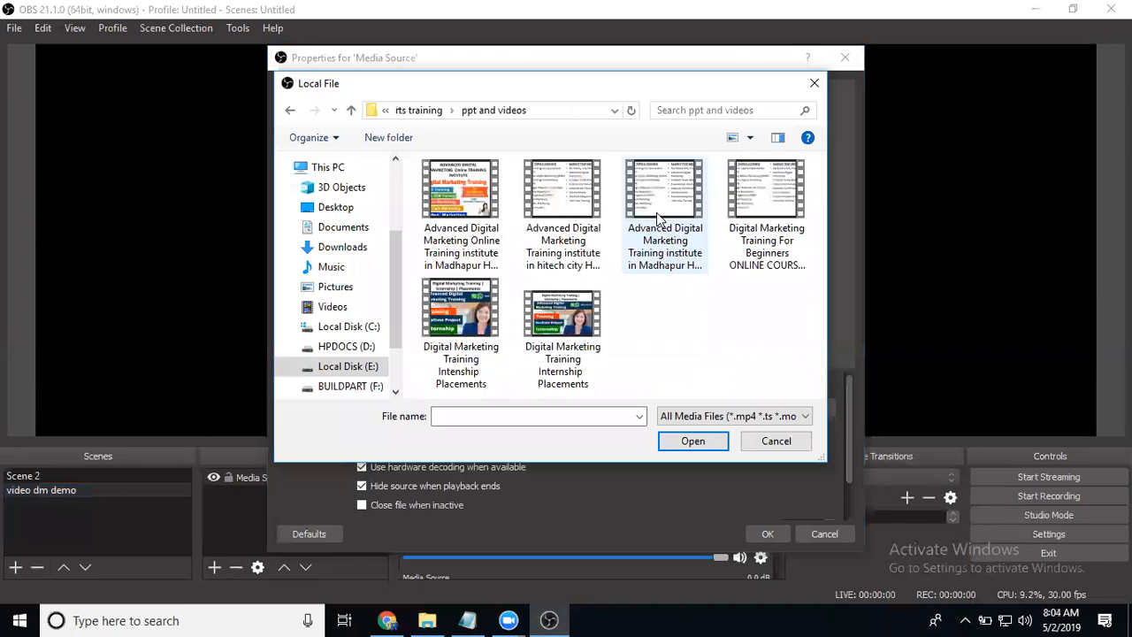
- Load the "Digital Marketing Training Internship Placements" video as the local file and confirm the source properties
click(575, 336)
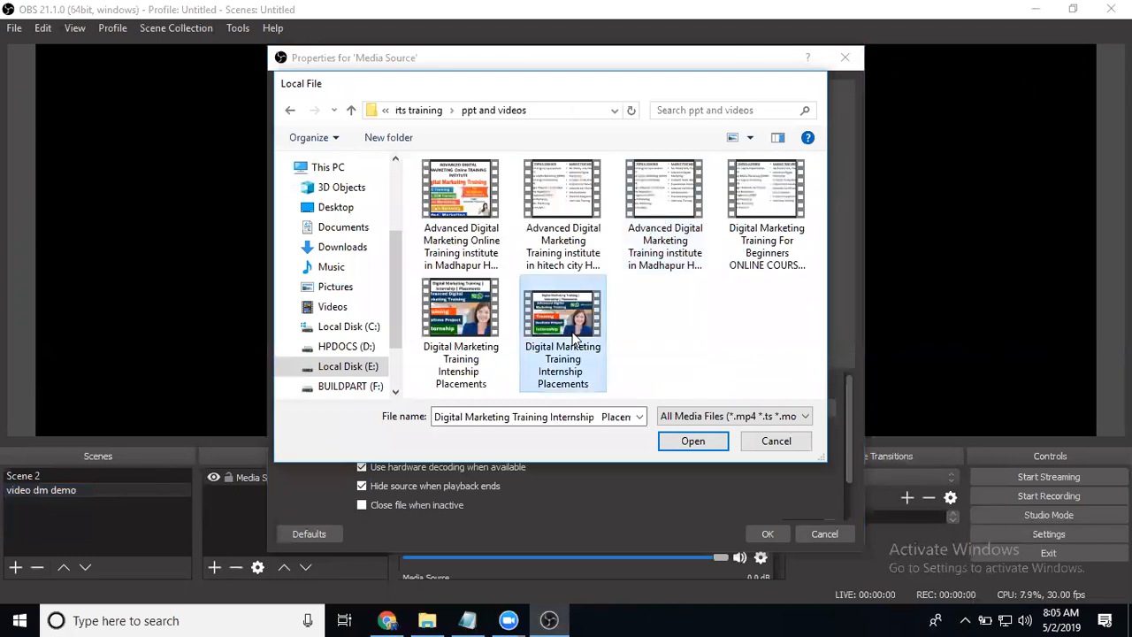
double_click(573, 337)
click(762, 534)
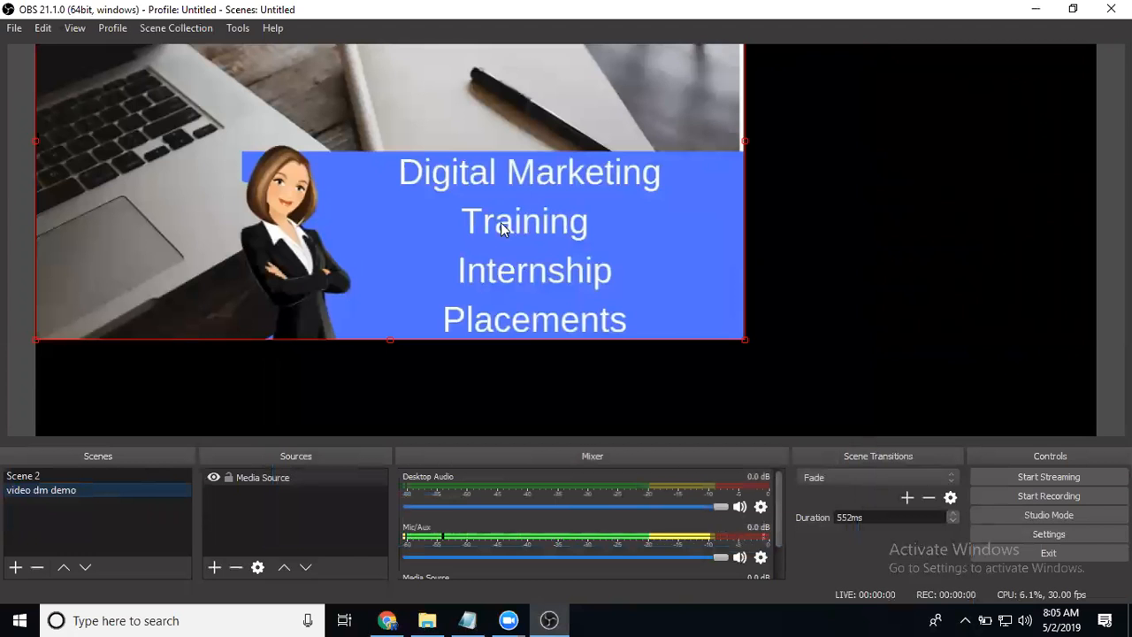
- Move the video toward the middle of the preview canvas and enlarge it on both sides to span most of the width
drag(493, 212, 647, 291)
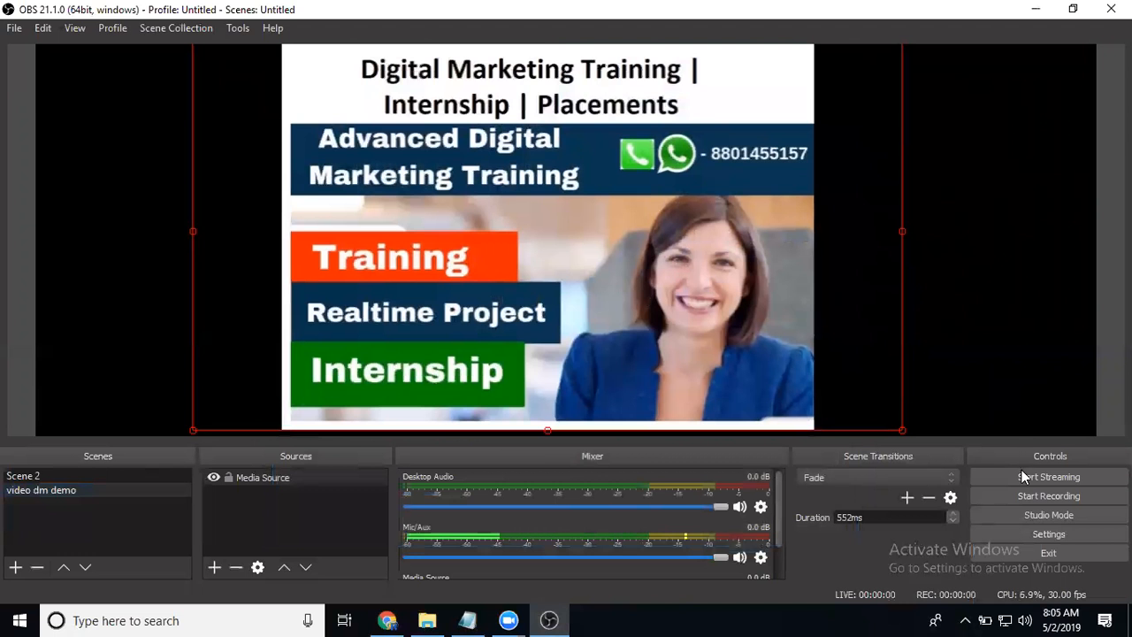
drag(902, 230, 1046, 231)
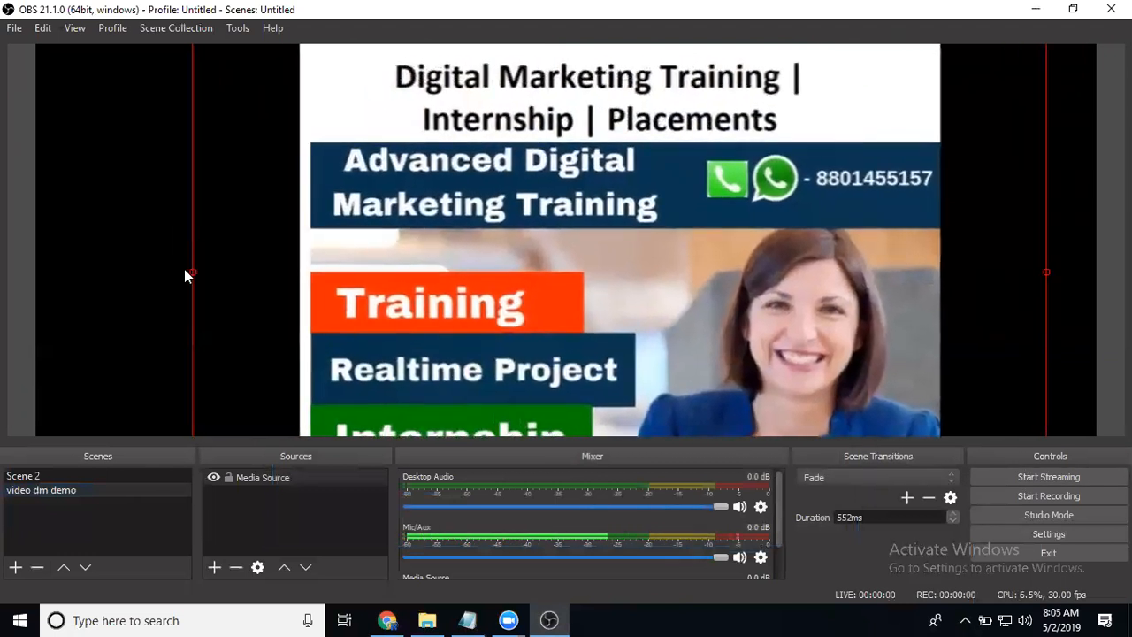
drag(184, 268, 129, 252)
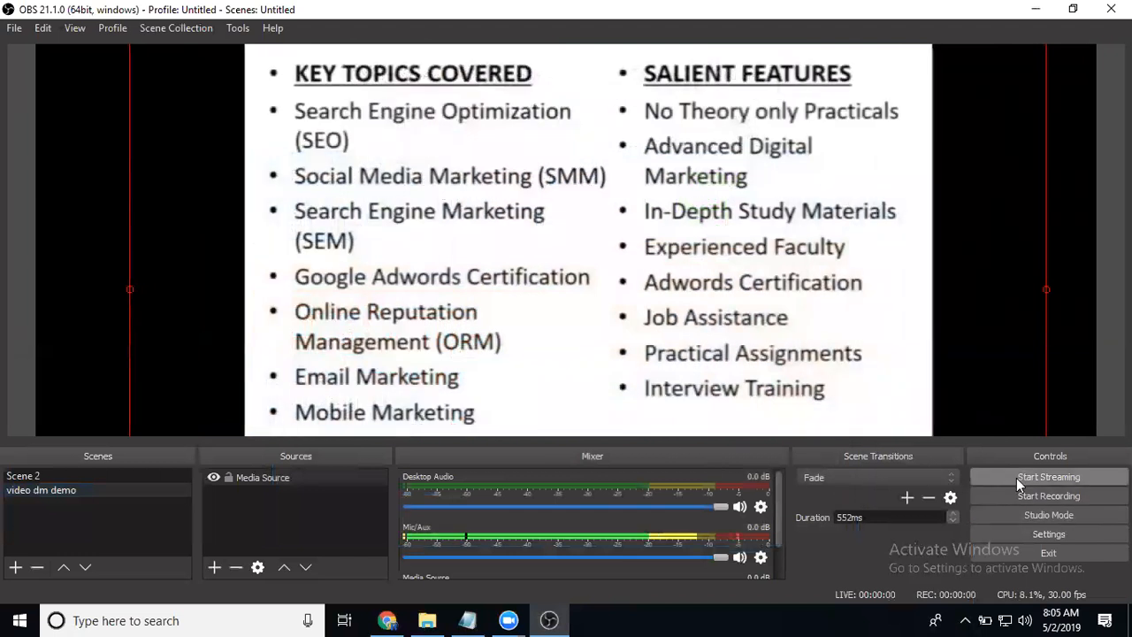
- Start streaming from OBS and switch to the YouTube live dashboard in Chrome to check the live status
click(1018, 478)
click(388, 620)
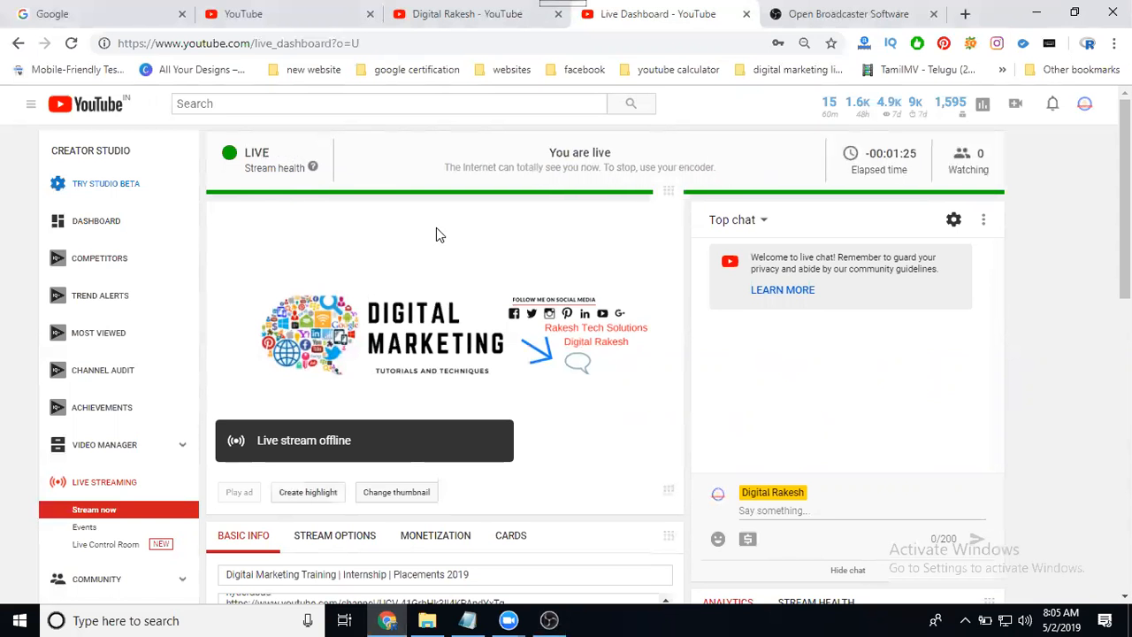
click(1114, 44)
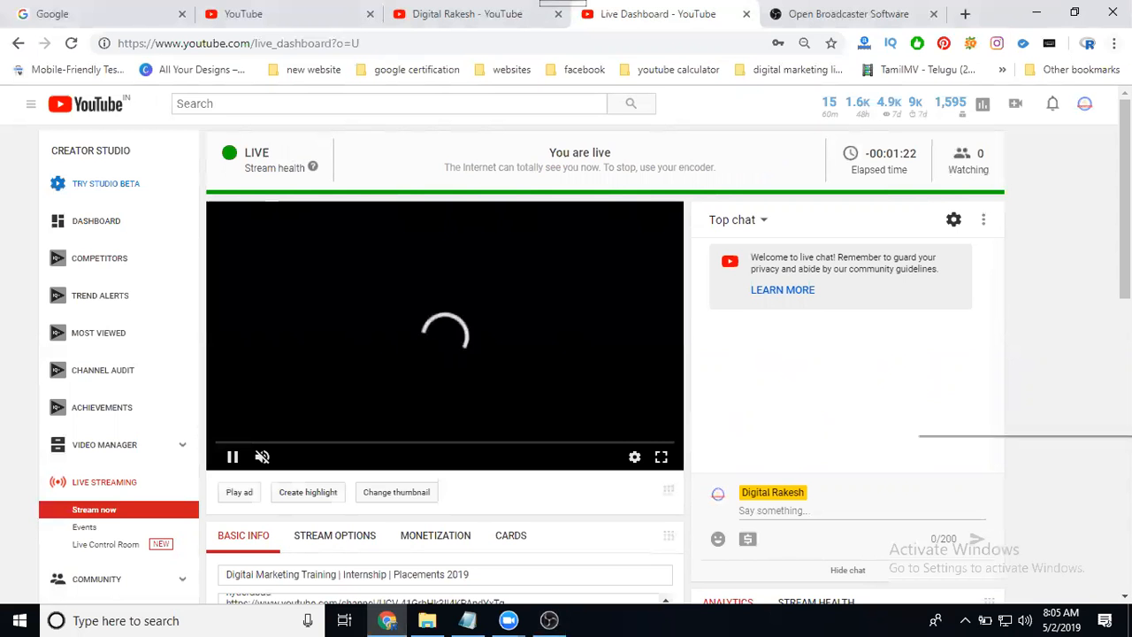
- Open YouTube in an incognito Chrome window and search for "digital rakesh"
click(1008, 144)
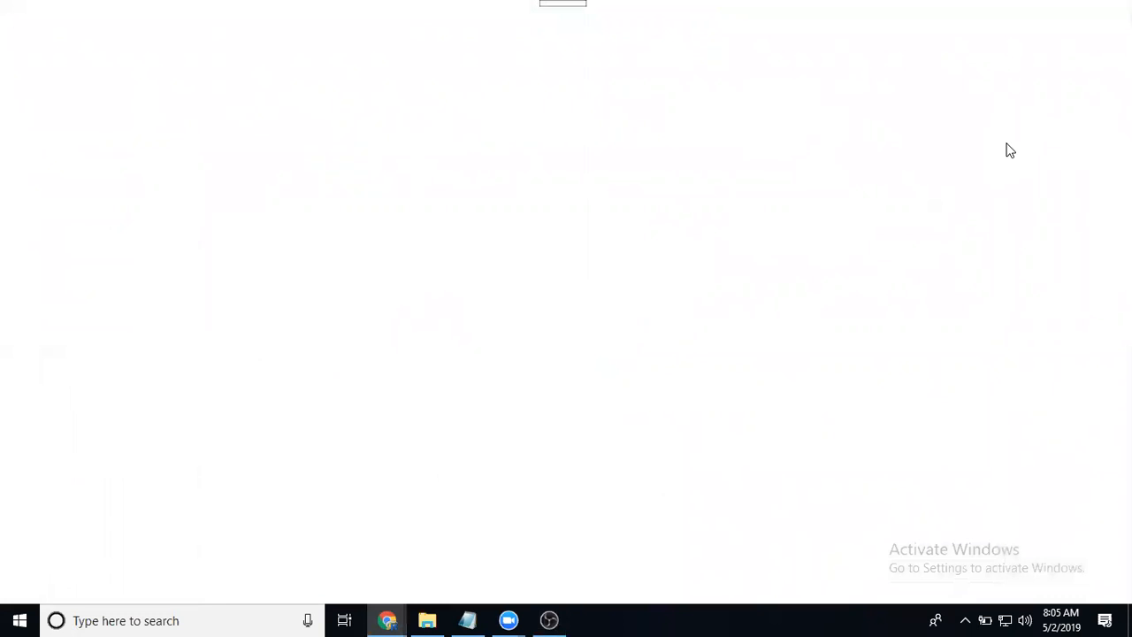
text(y)
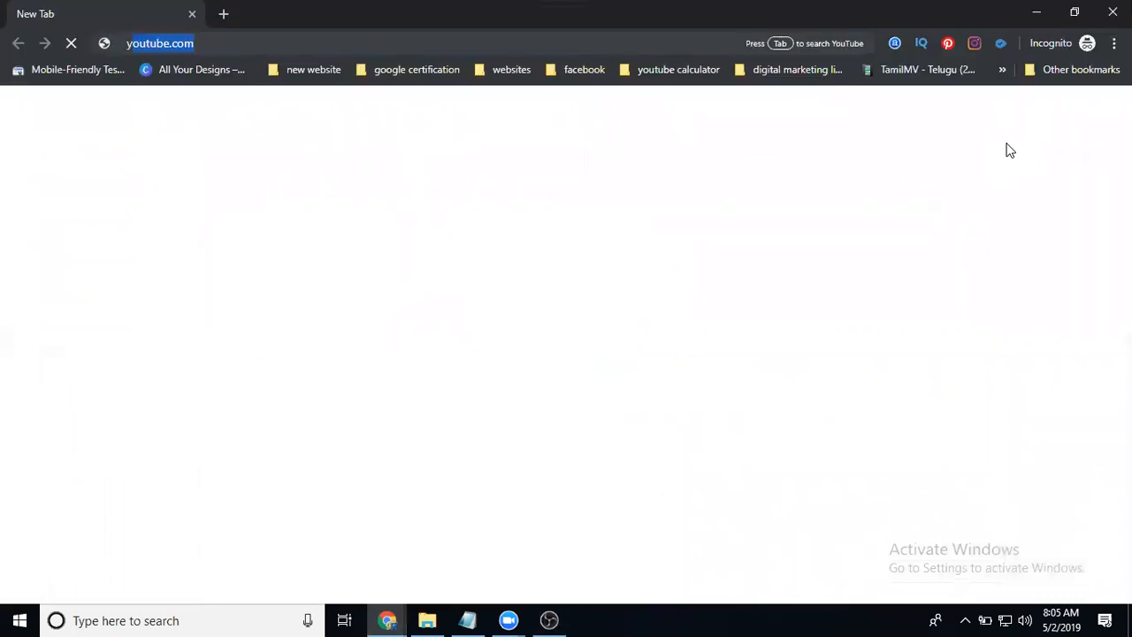
text(o)
key(Return)
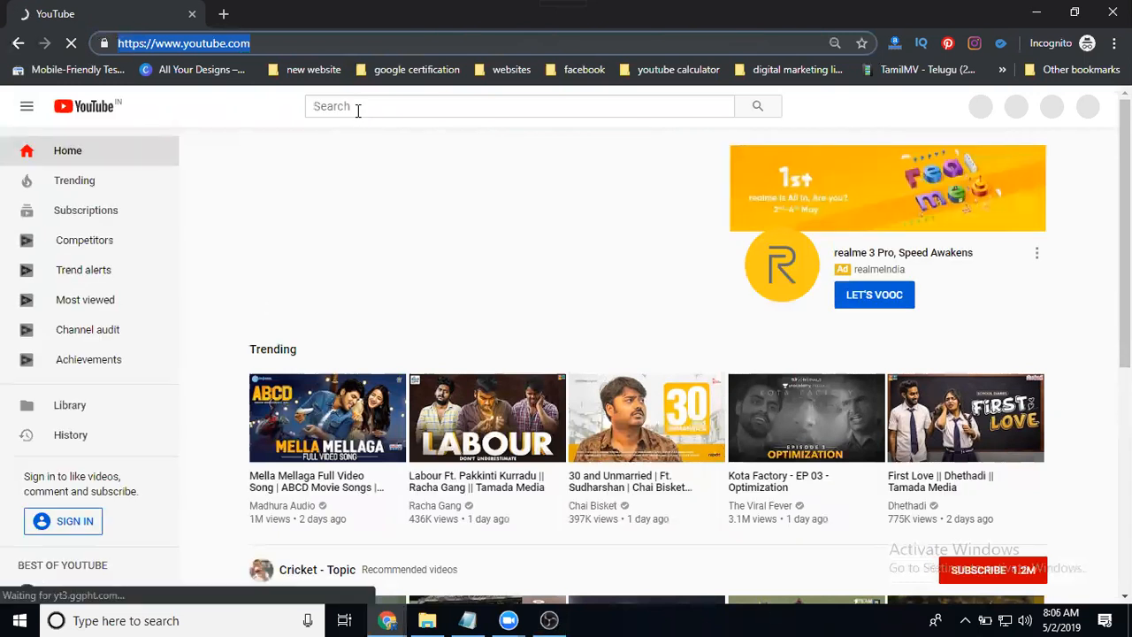
click(358, 107)
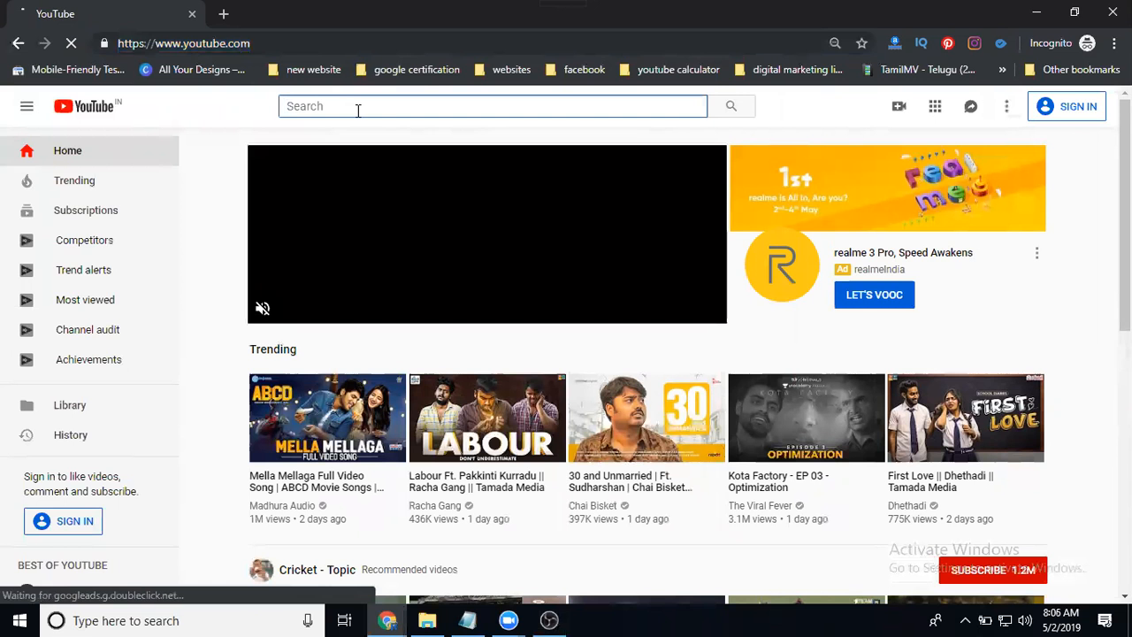
text(digita)
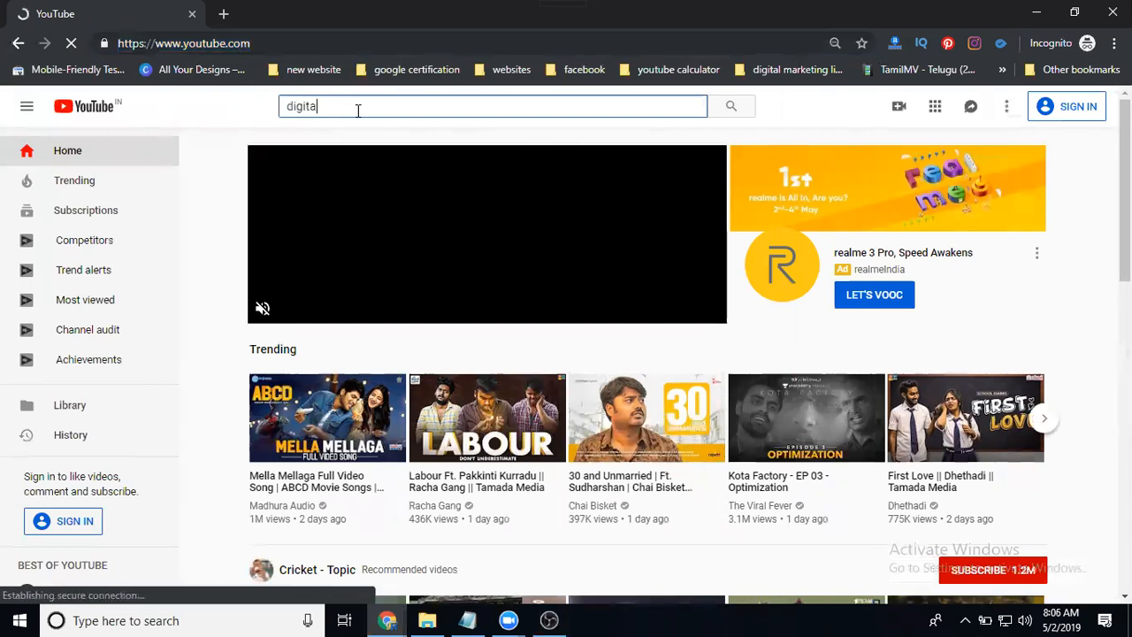
text(l rakesh)
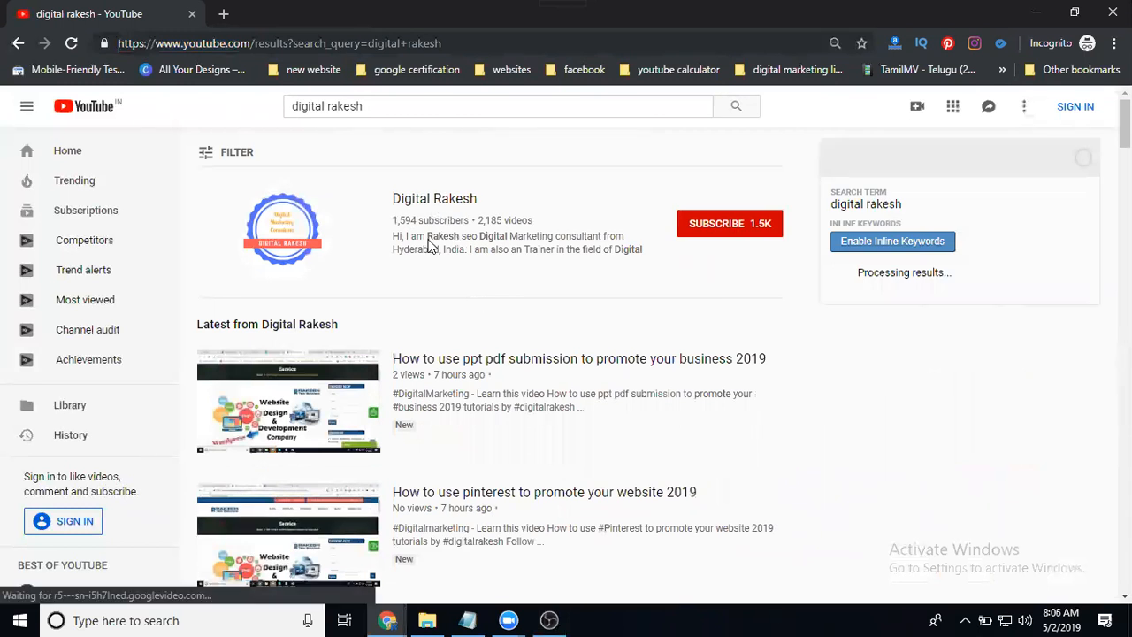
- Look through the search results for the live stream and open the Digital Rakesh channel
scroll(474, 347, down, 2)
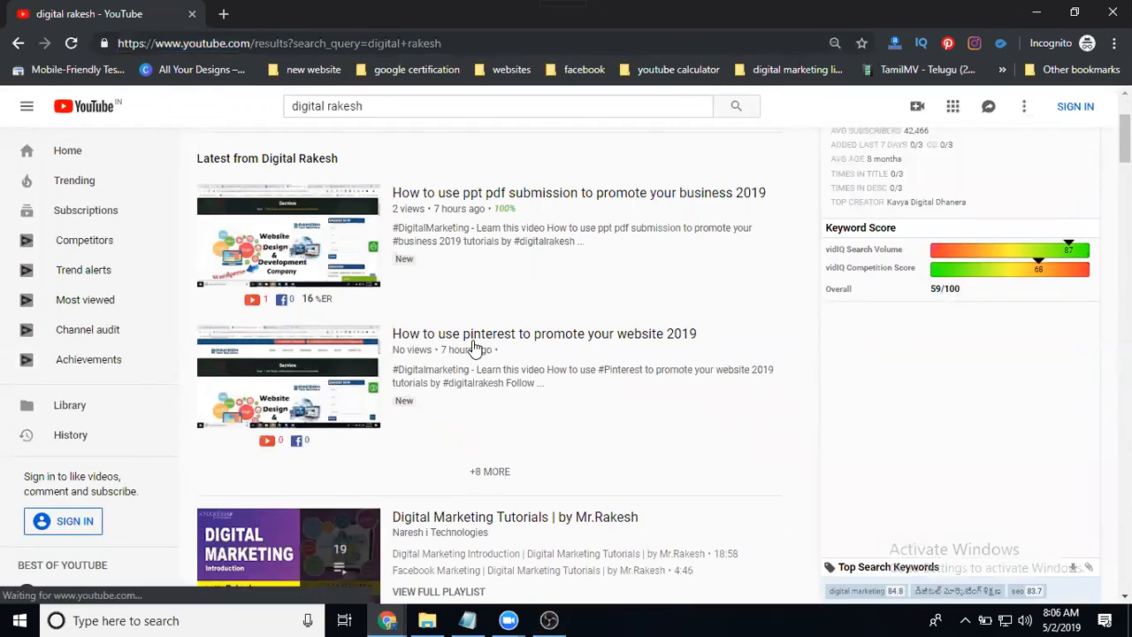
scroll(473, 346, down, 3)
scroll(472, 346, up, 4)
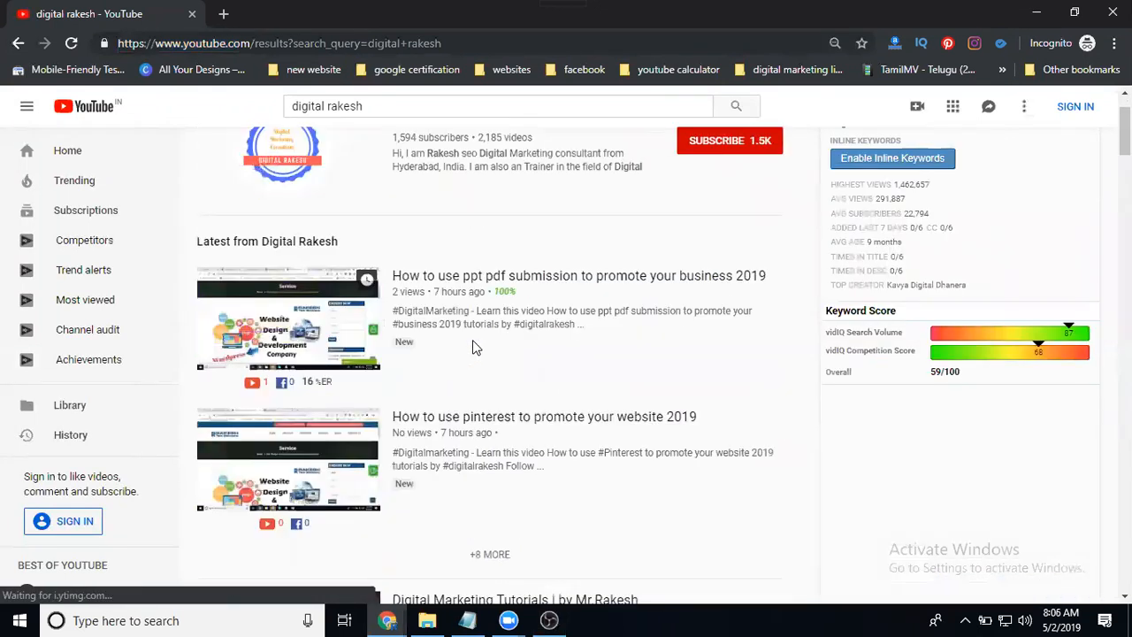
scroll(468, 228, up, 1)
click(457, 206)
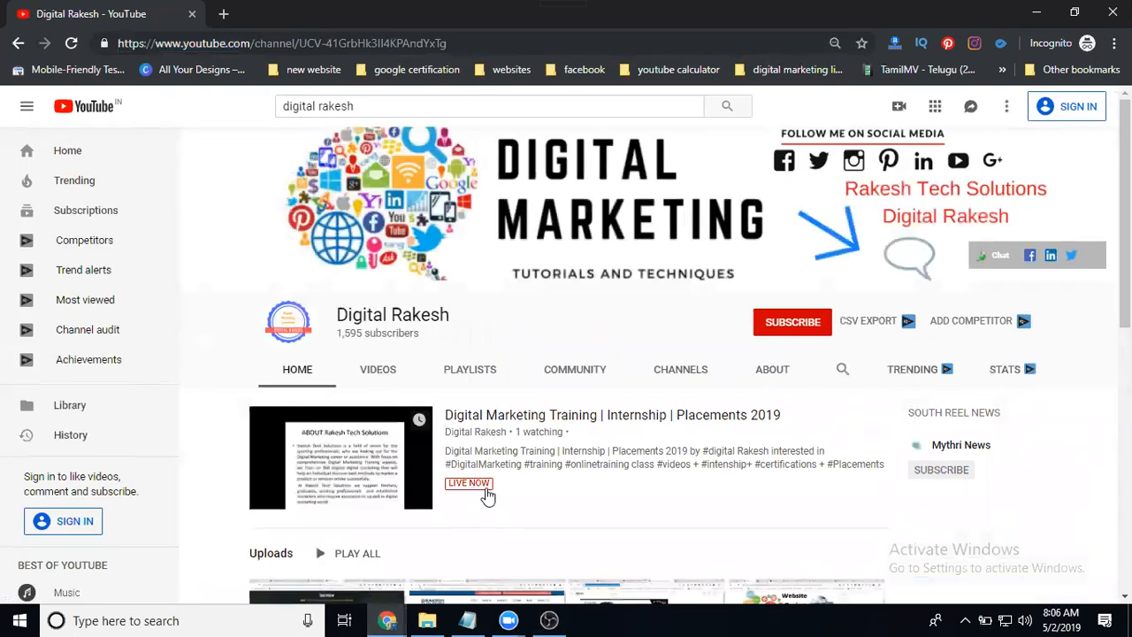
- Open the channel's live video "Digital Marketing Training | Internship | Placements 2019" and mute its playback
scroll(487, 491, down, 1)
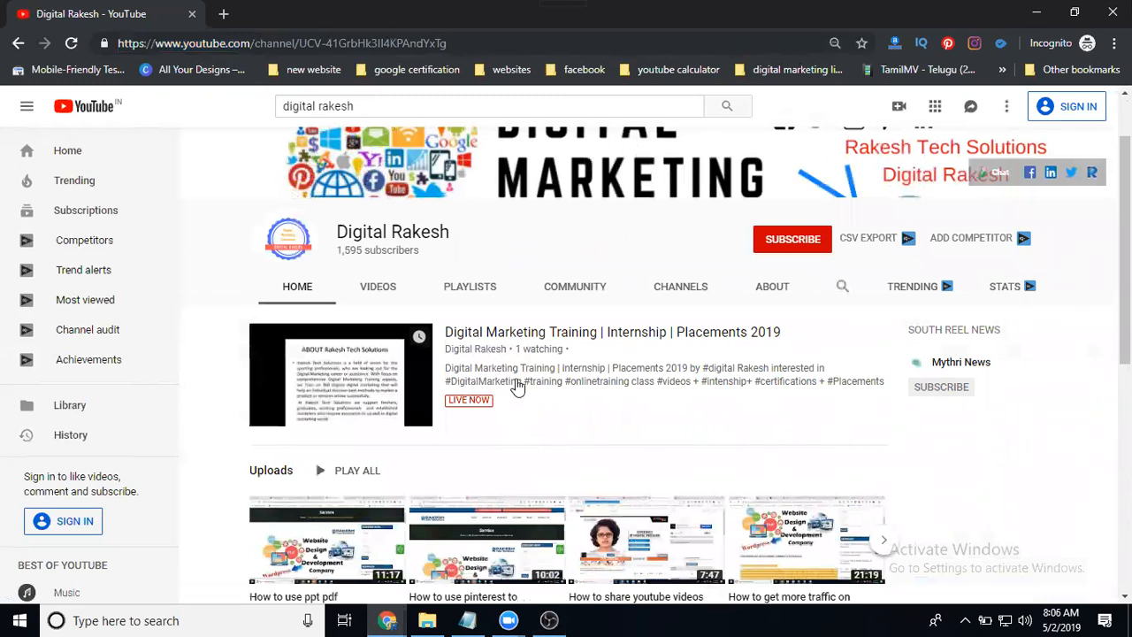
click(473, 338)
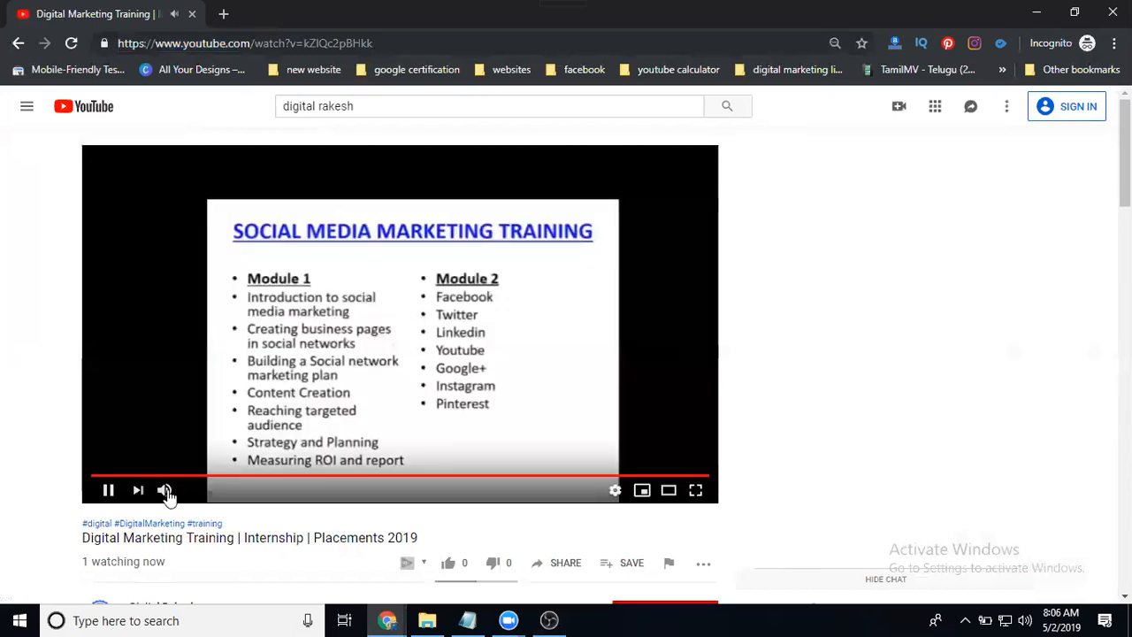
click(164, 491)
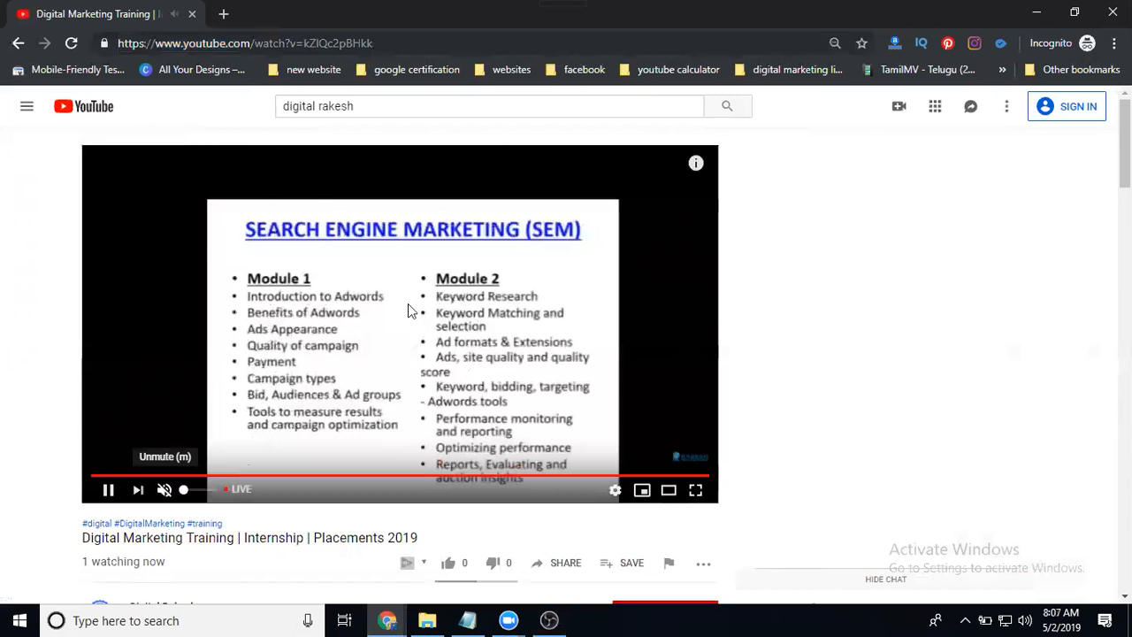
- Switch to OBS, enlarge the video source from its upper-left corner and move it up to cover the preview canvas
click(550, 620)
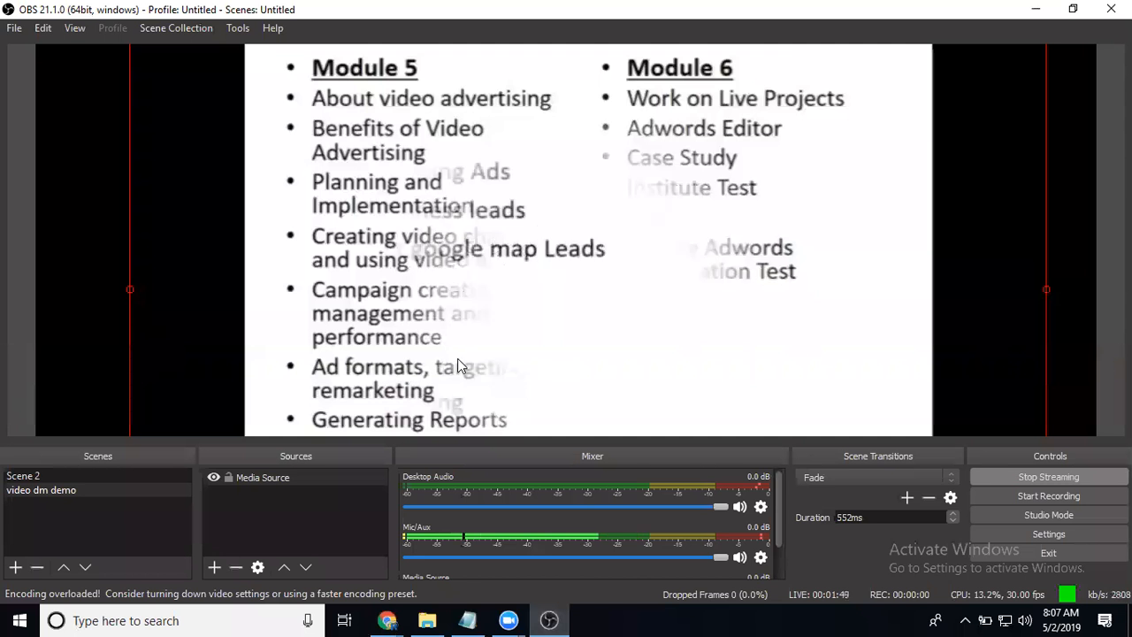
drag(166, 114, 194, 271)
click(102, 128)
click(173, 200)
click(155, 188)
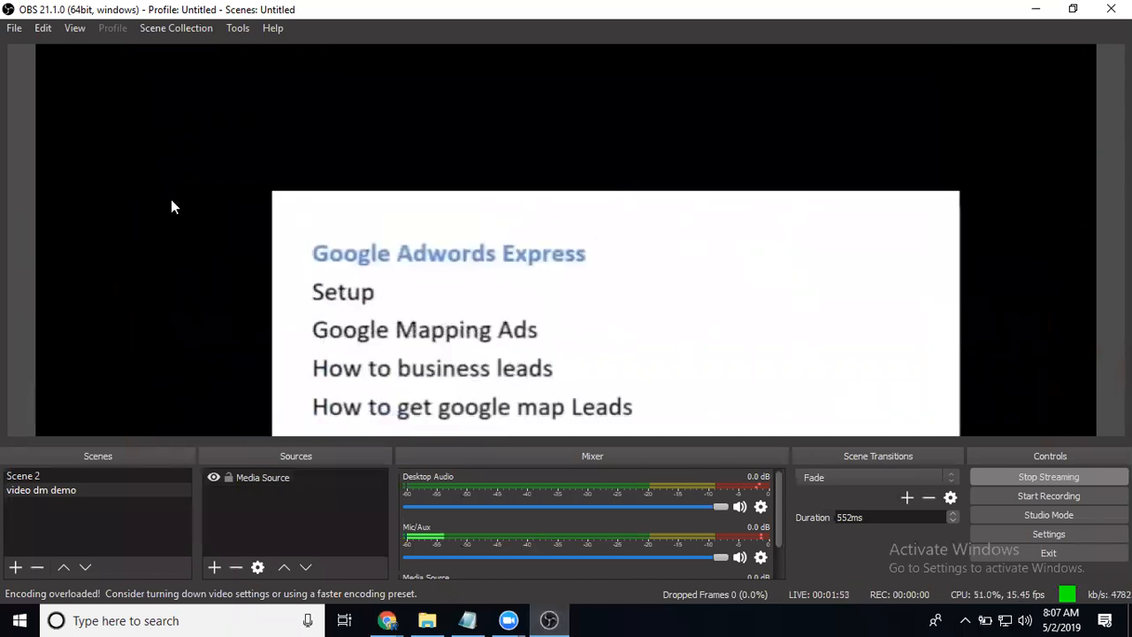
click(155, 198)
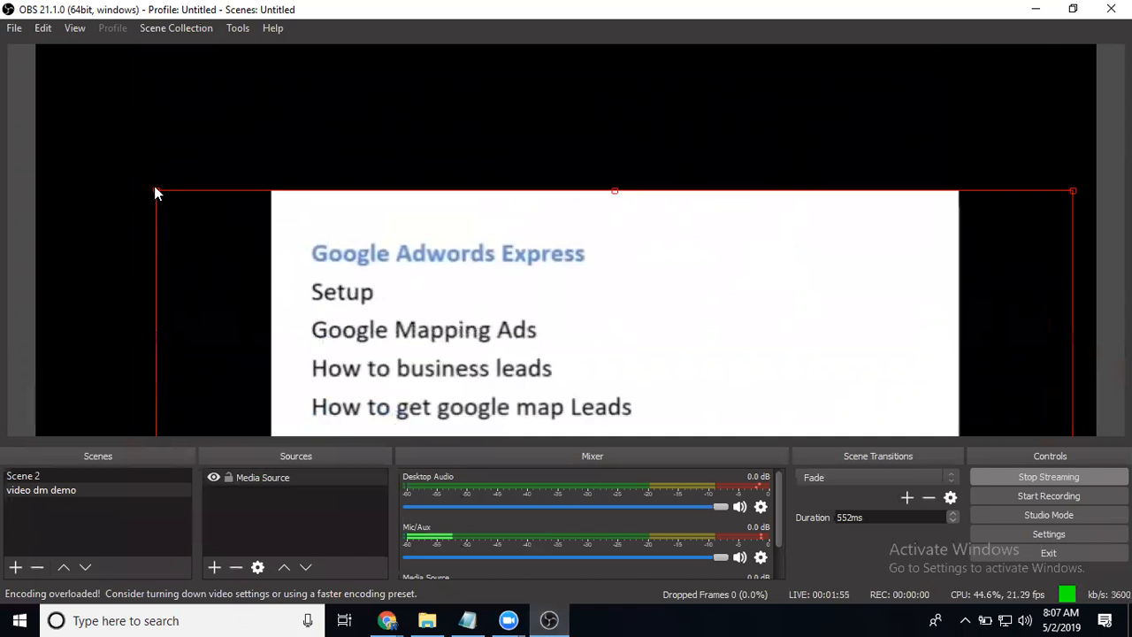
drag(156, 191, 101, 159)
drag(508, 333, 493, 136)
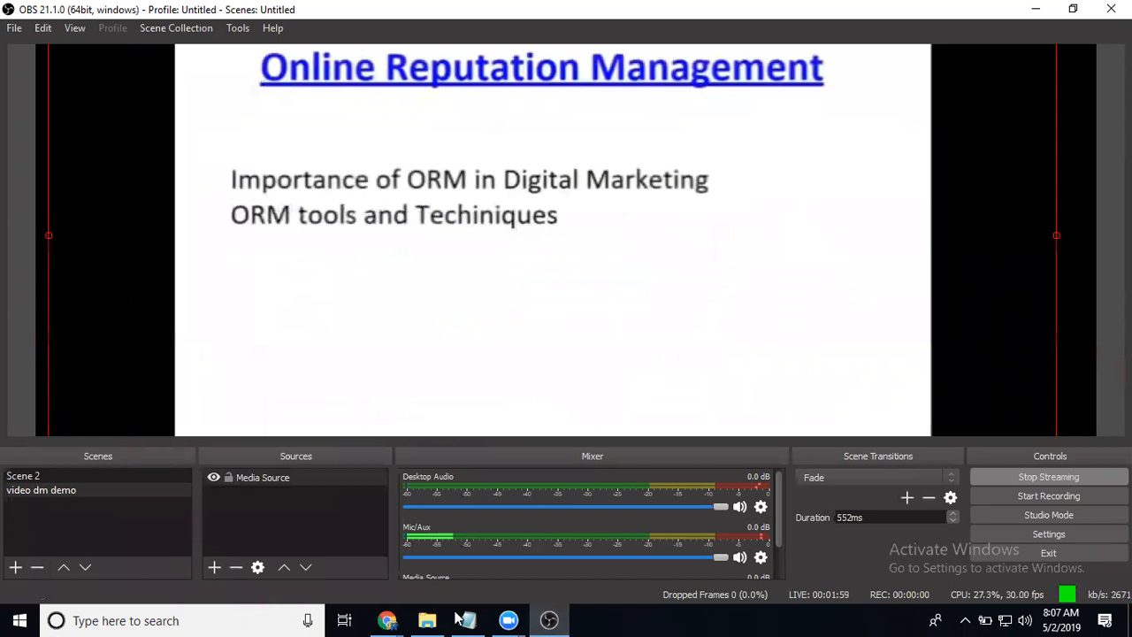
- Switch to the incognito live video page to check the resized picture on the stream
click(388, 620)
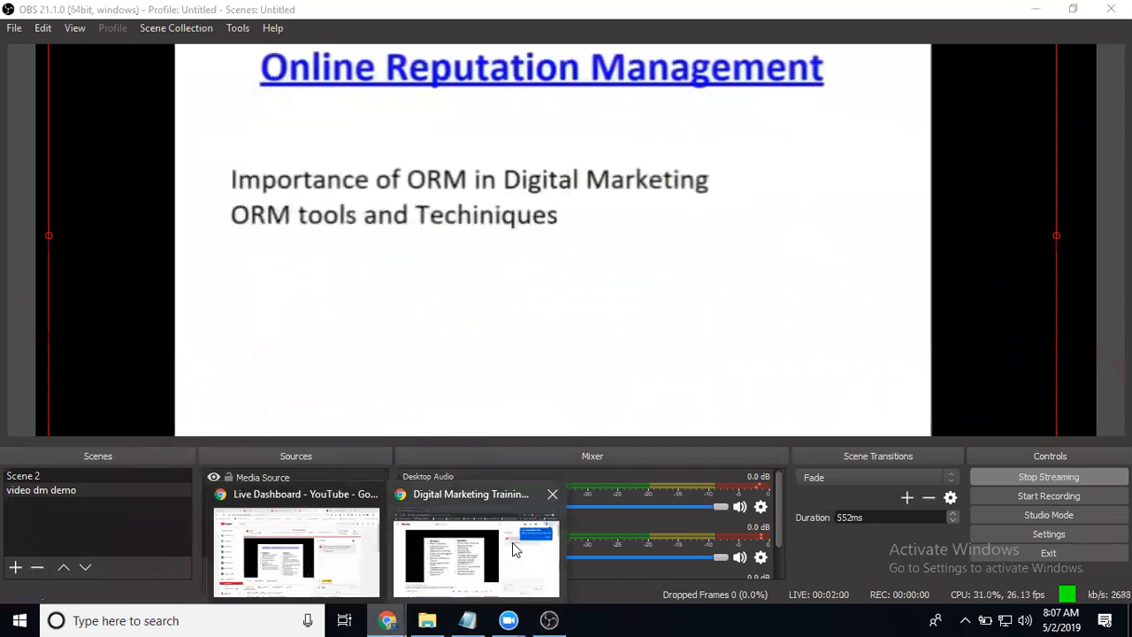
click(512, 543)
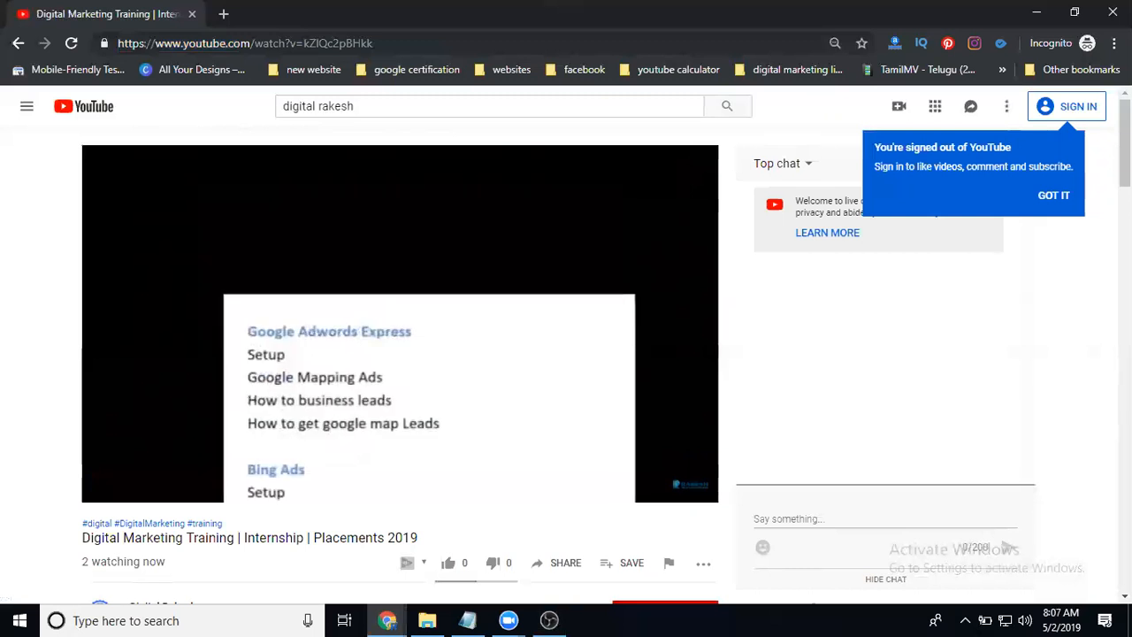
- Return to OBS and open the properties of the Media Source
click(549, 620)
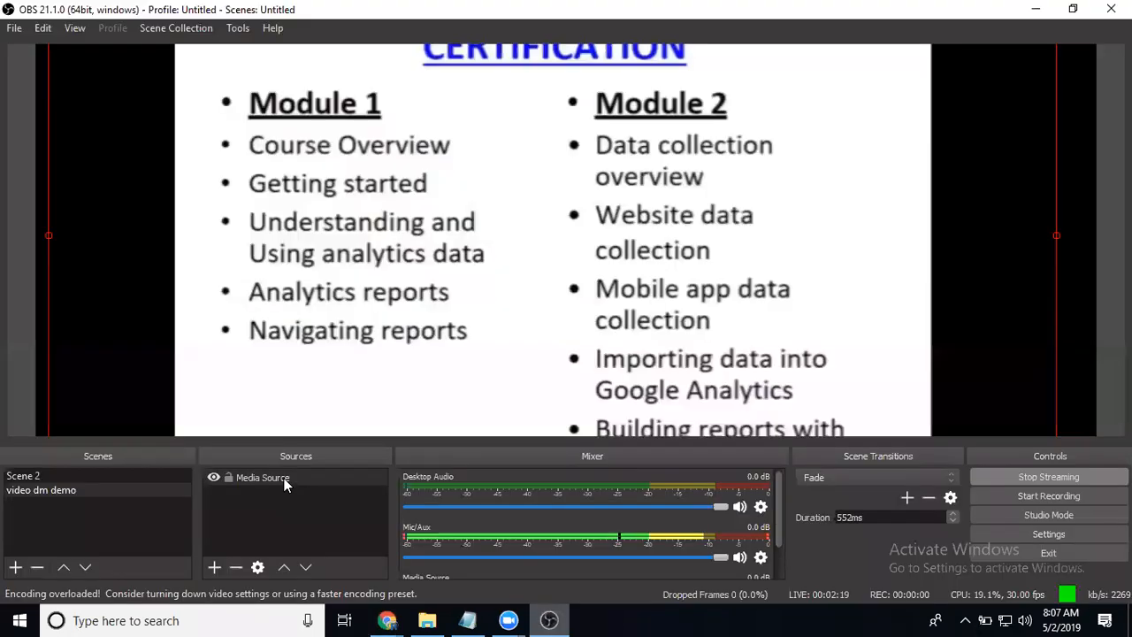
click(284, 483)
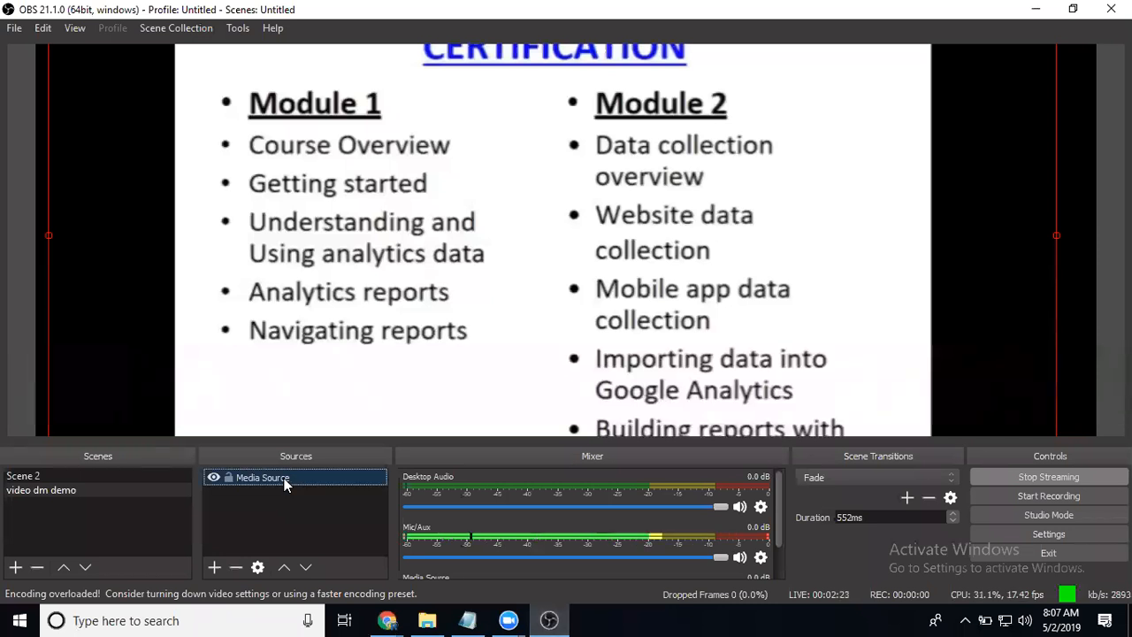
double_click(284, 482)
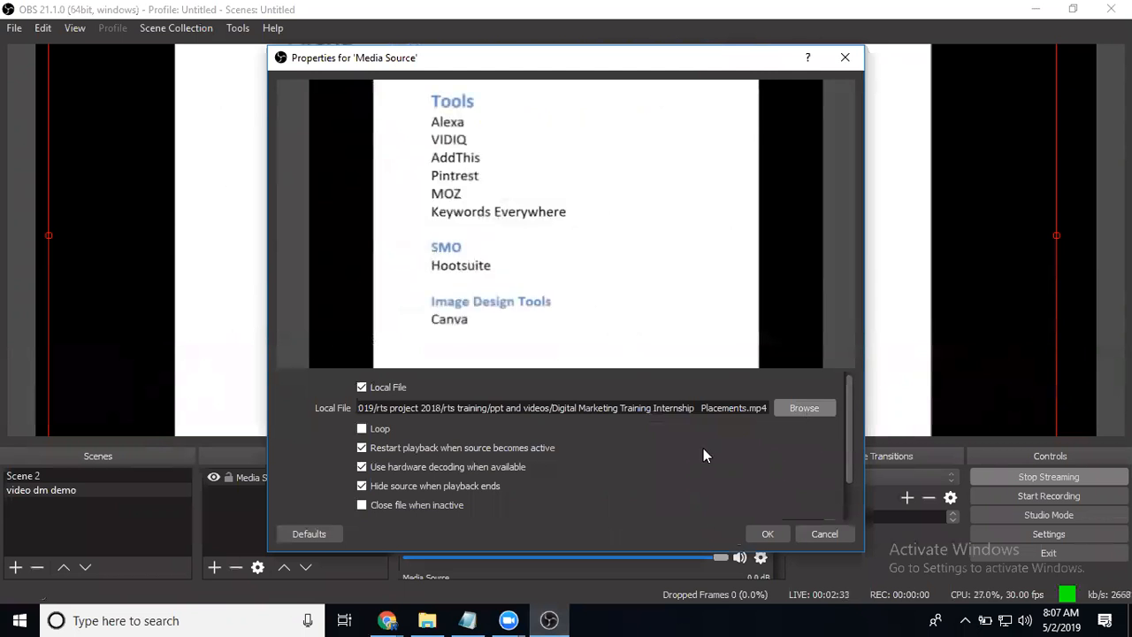
- Compare the live video page with the OBS preview, dismiss the signed-out notice and view the stream's details
click(387, 620)
click(443, 552)
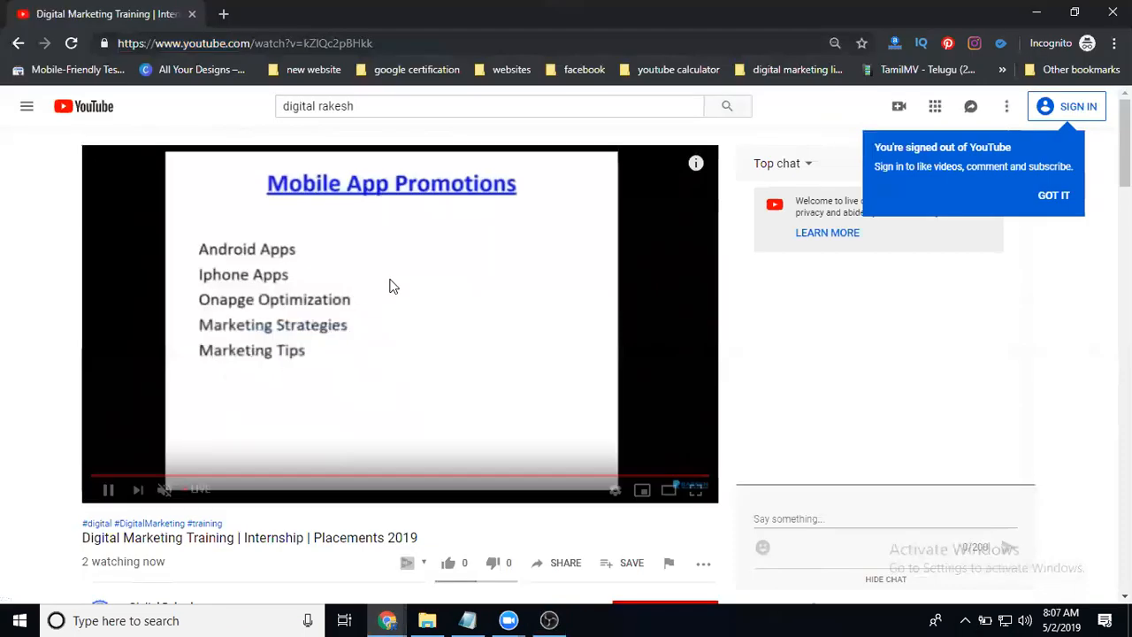
click(550, 620)
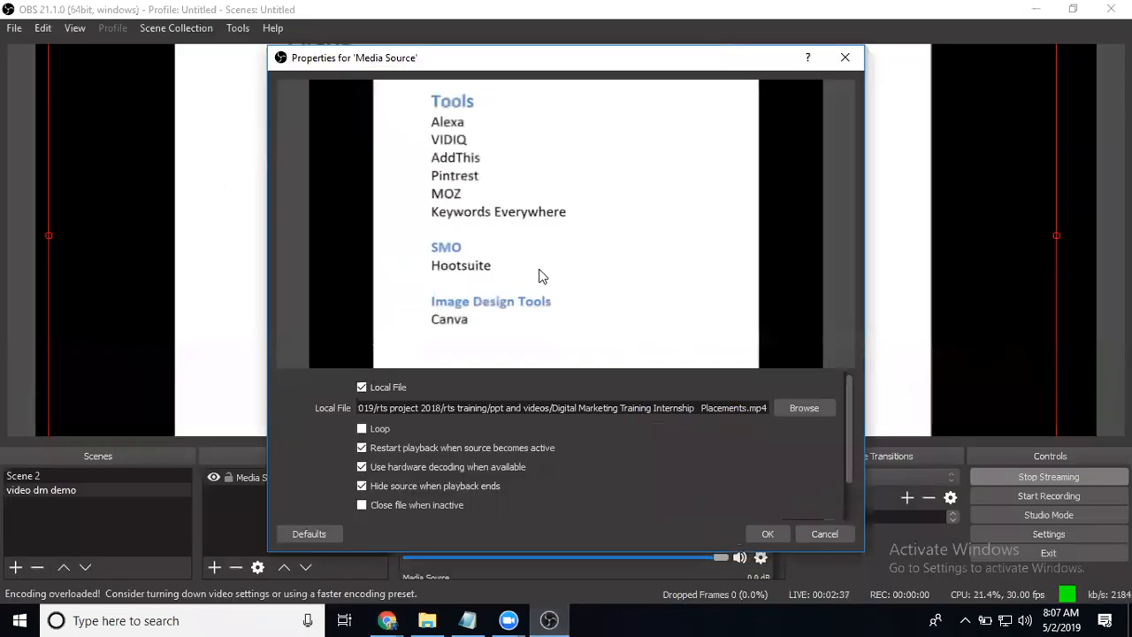
click(389, 620)
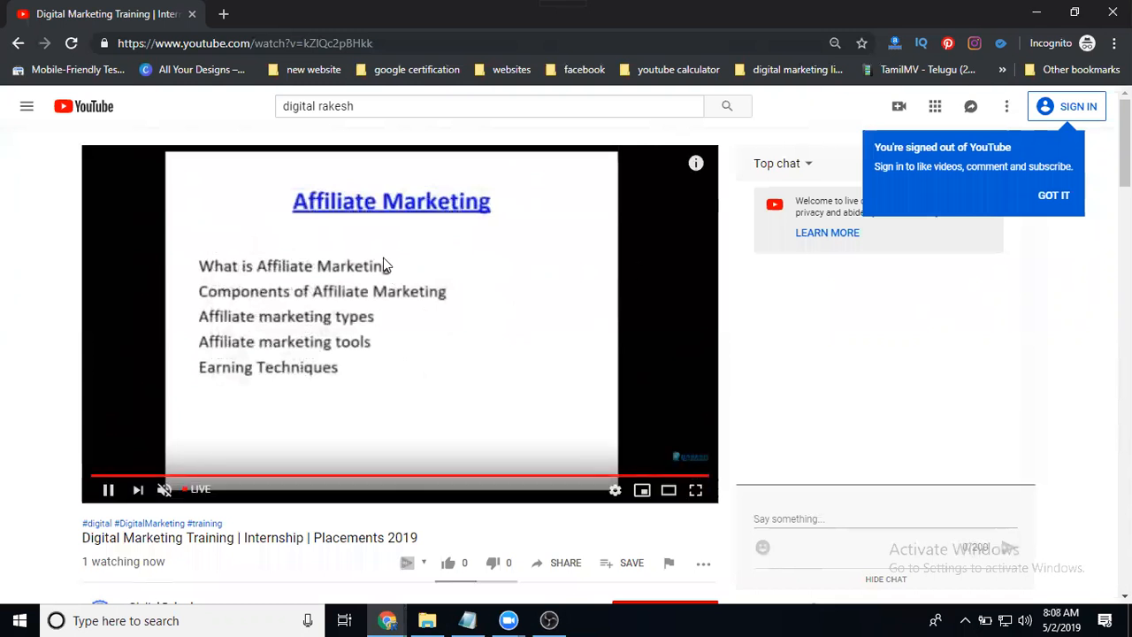
click(1054, 195)
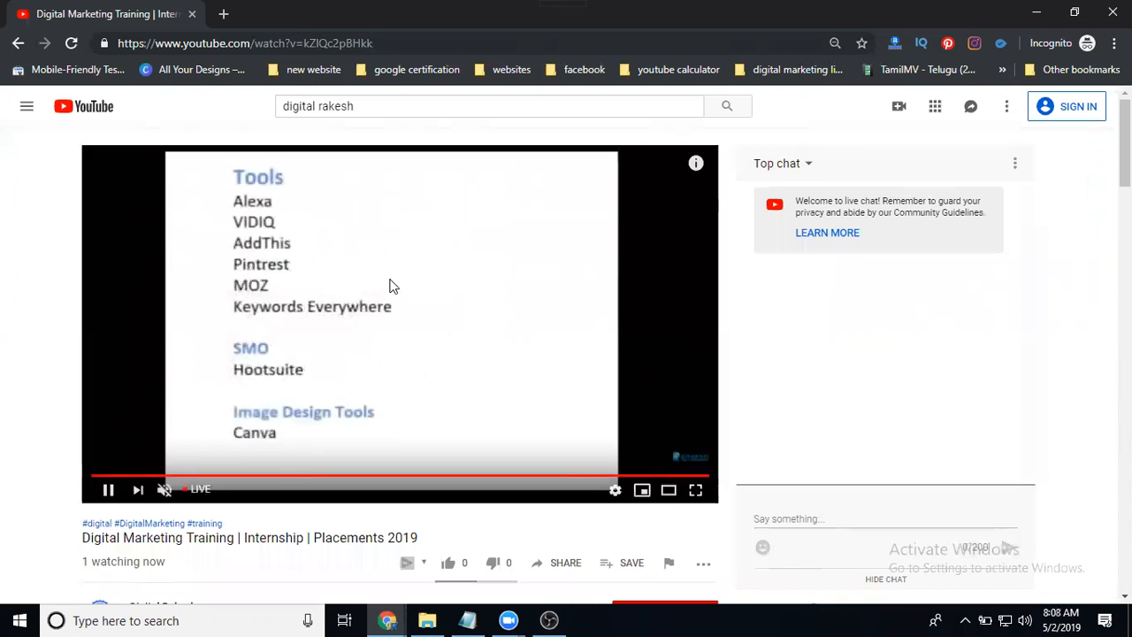
scroll(392, 287, down, 2)
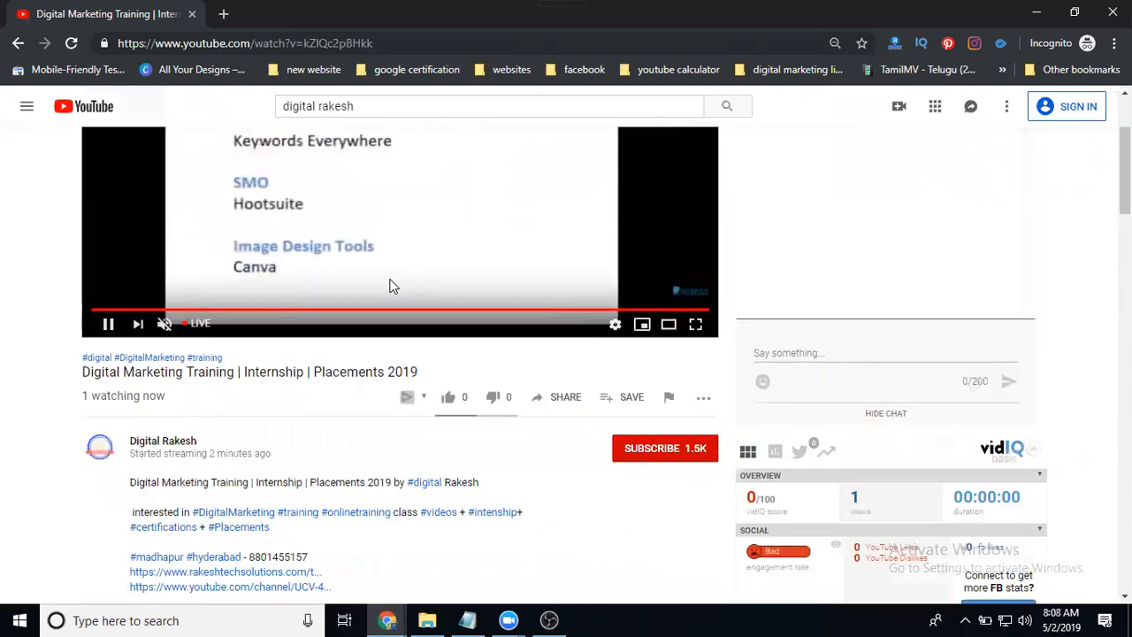
- Switch to OBS and set the media source's local file to "Advanced Digital Marketing Online Training institute in Madhapur Hyderabad.mp4", confirming the properties
click(396, 617)
click(464, 582)
click(540, 615)
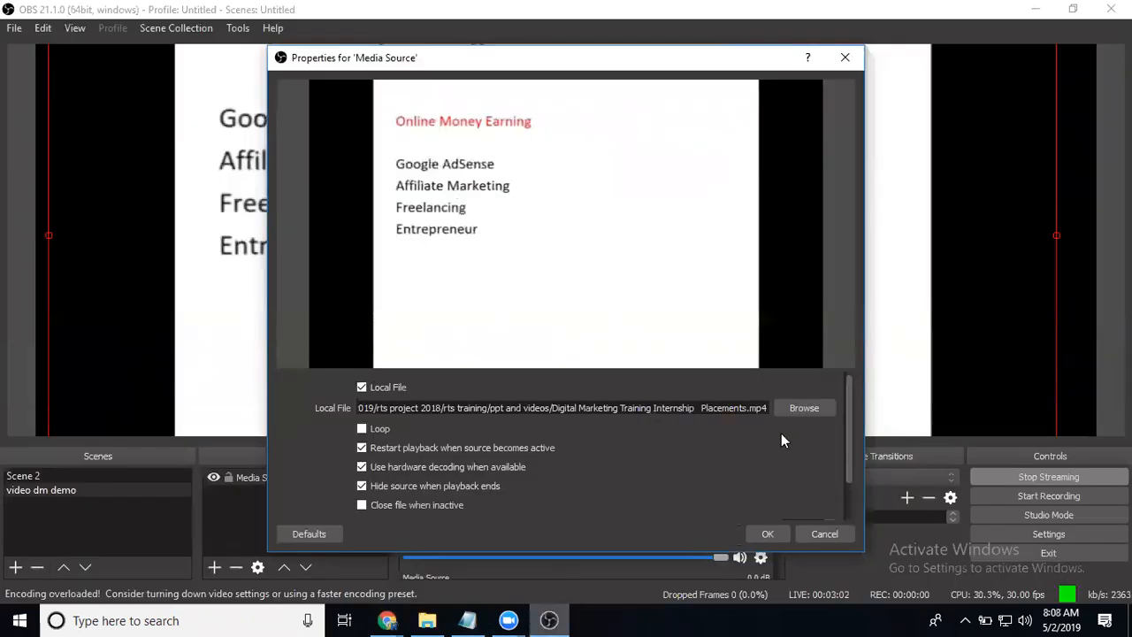
click(791, 409)
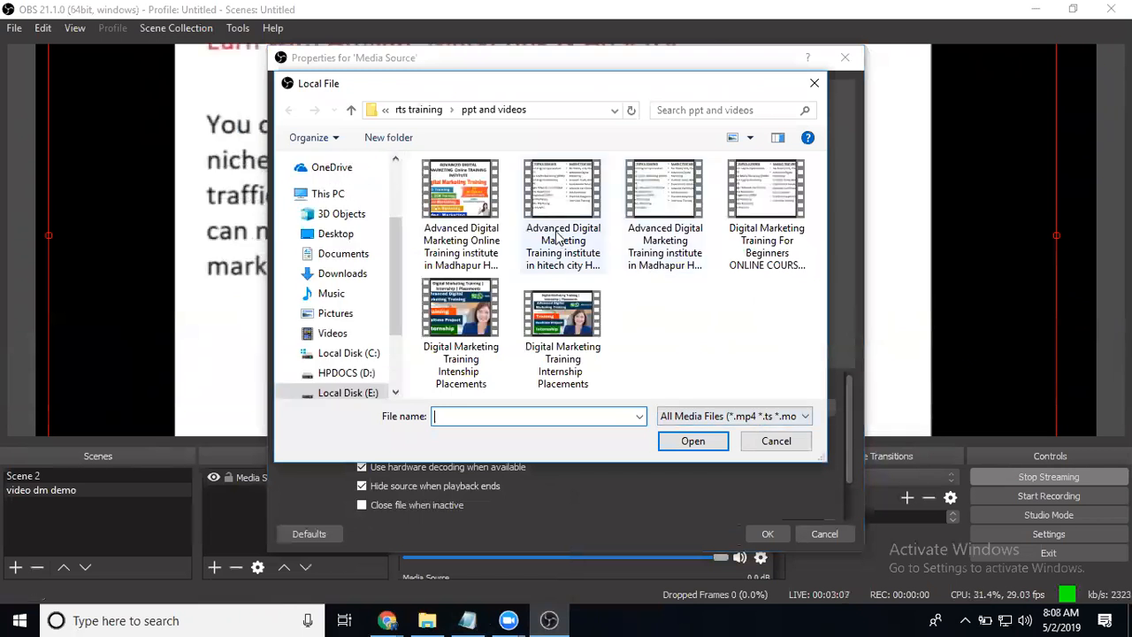
double_click(482, 230)
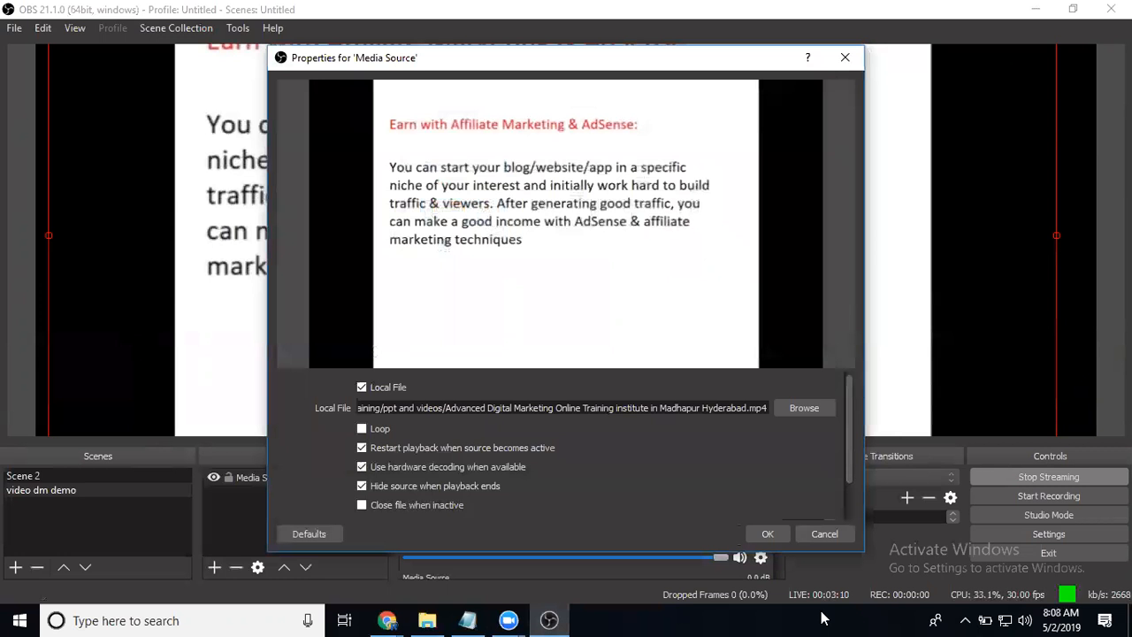
click(768, 533)
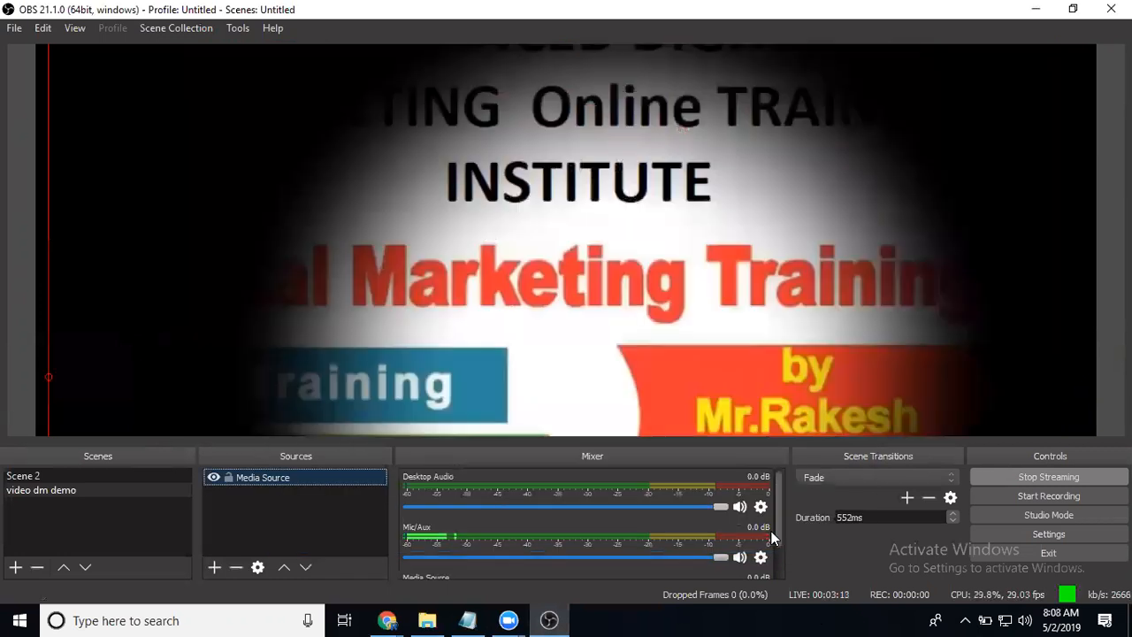
- Switch back to the incognito live video page to check how the replaced video plays on the stream
mouse_move(394, 619)
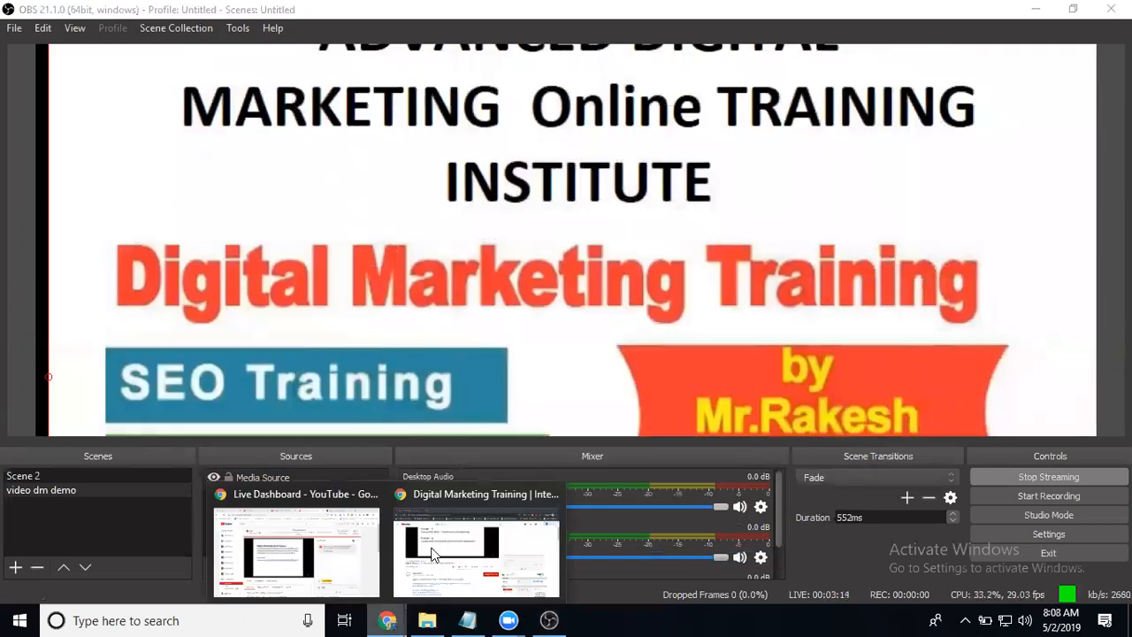
click(478, 544)
scroll(525, 353, up, 2)
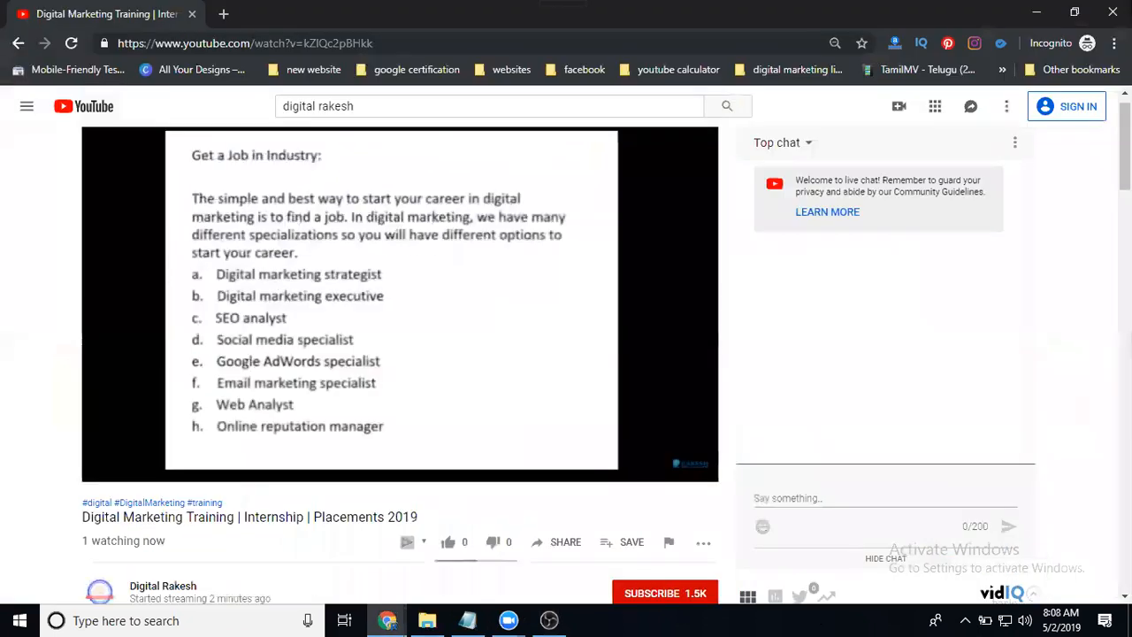